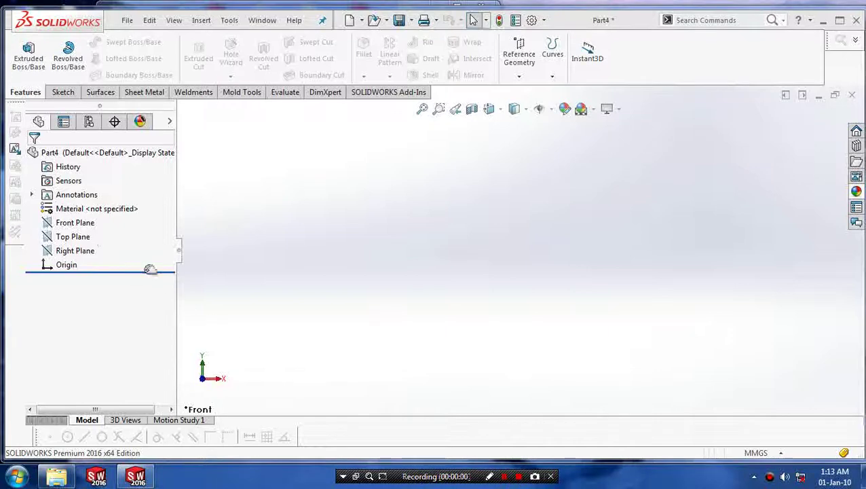
# View the Front Plane normal and sketch two concentric circles at the origin
pyautogui.click(68, 223)
pyautogui.rightClick(68, 223)
pyautogui.click(146, 207)
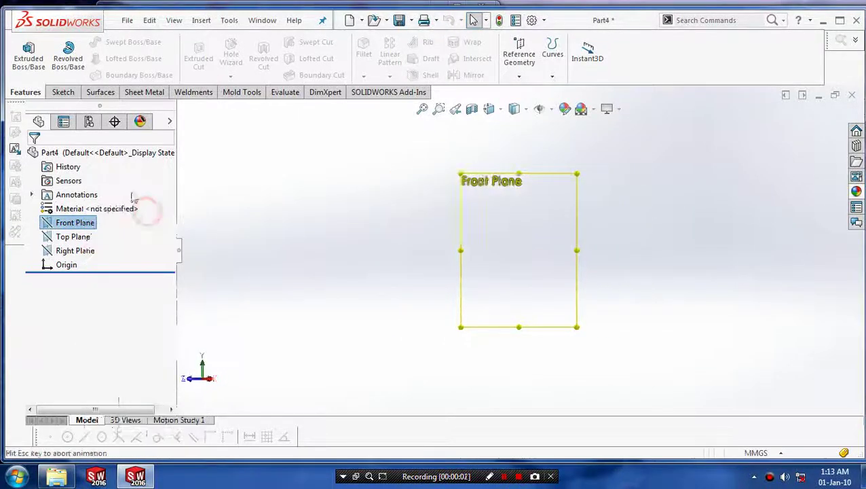
pyautogui.click(63, 92)
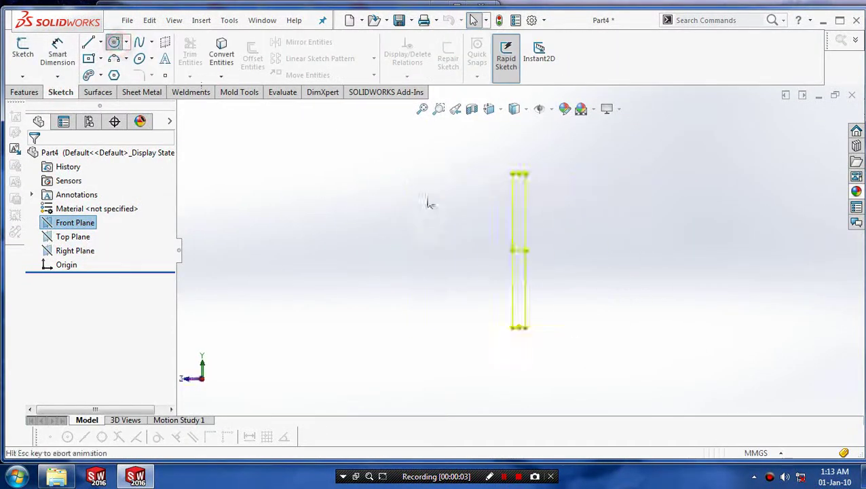
pyautogui.click(520, 249)
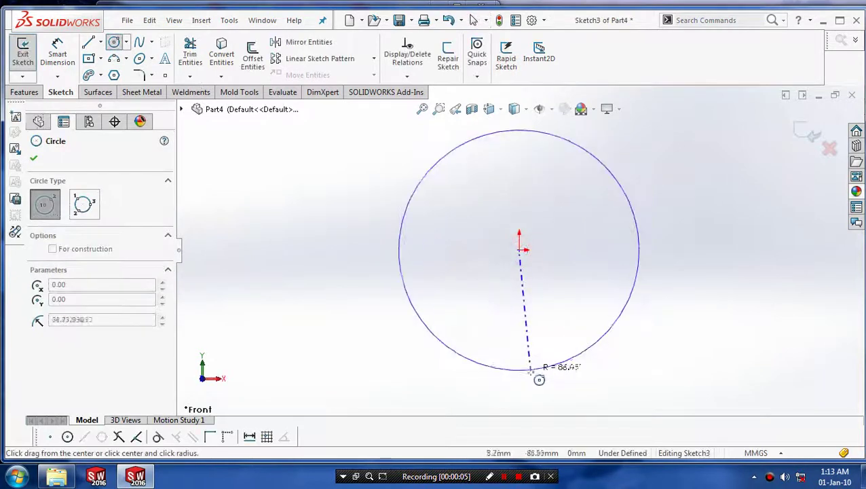
pyautogui.click(530, 371)
pyautogui.click(521, 251)
pyautogui.click(527, 281)
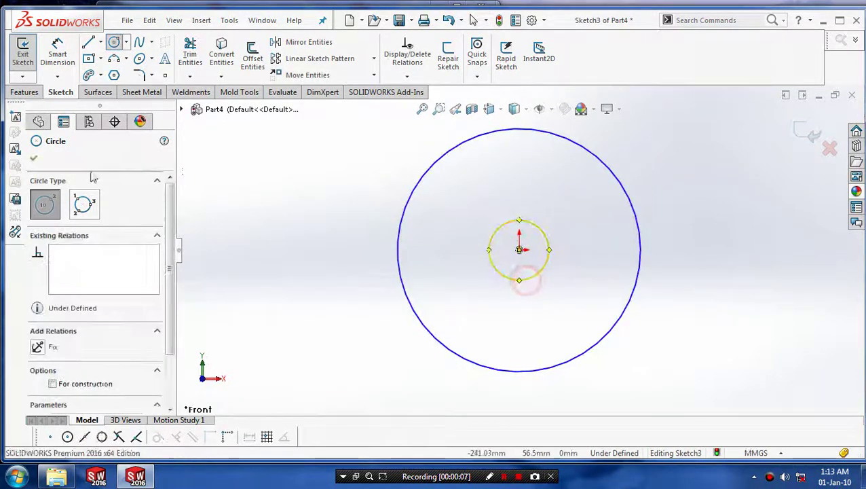
# Dimension the inner circle to a 50 mm diameter
pyautogui.click(34, 158)
pyautogui.click(57, 55)
pyautogui.click(499, 229)
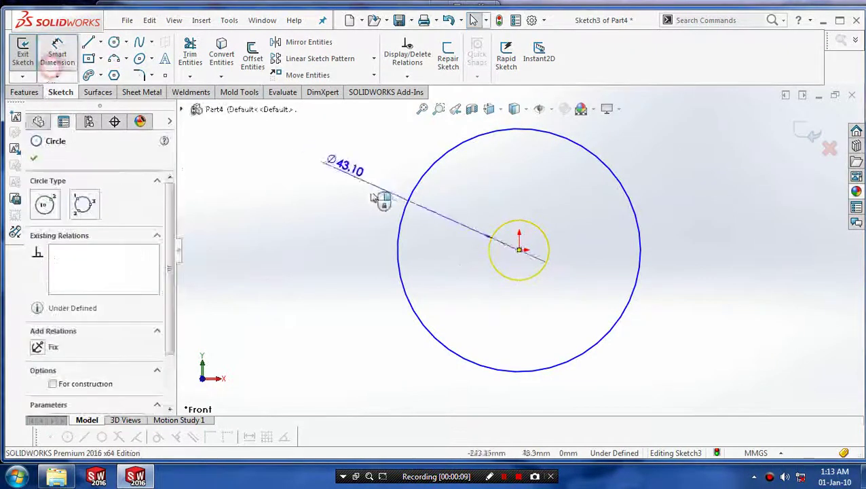
pyautogui.click(350, 255)
pyautogui.write('50')
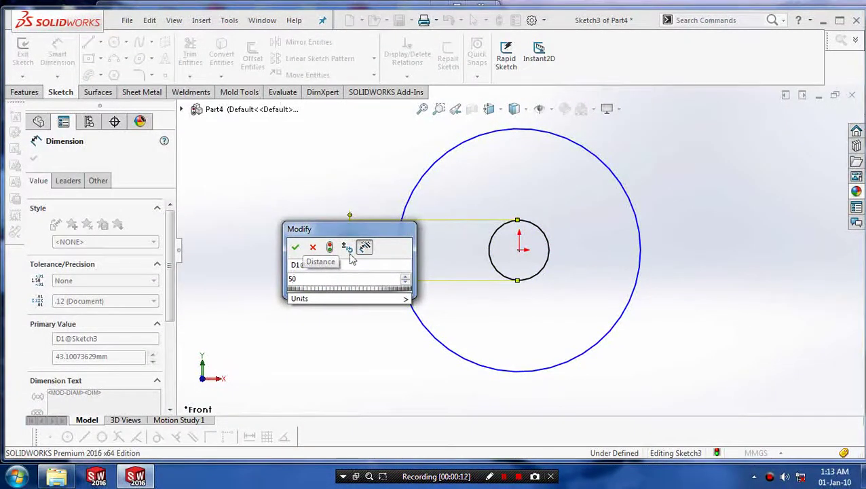
pyautogui.press('Return')
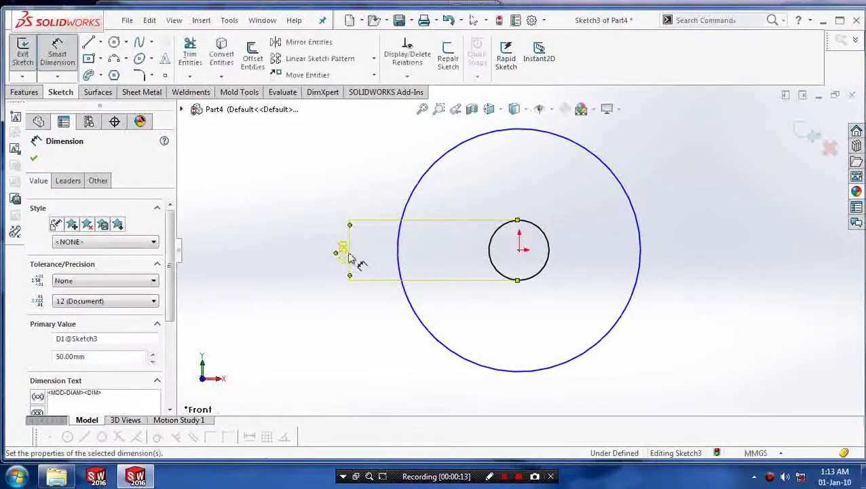
pyautogui.click(34, 158)
# Dimension the outer circle to a 200 mm diameter
pyautogui.click(57, 54)
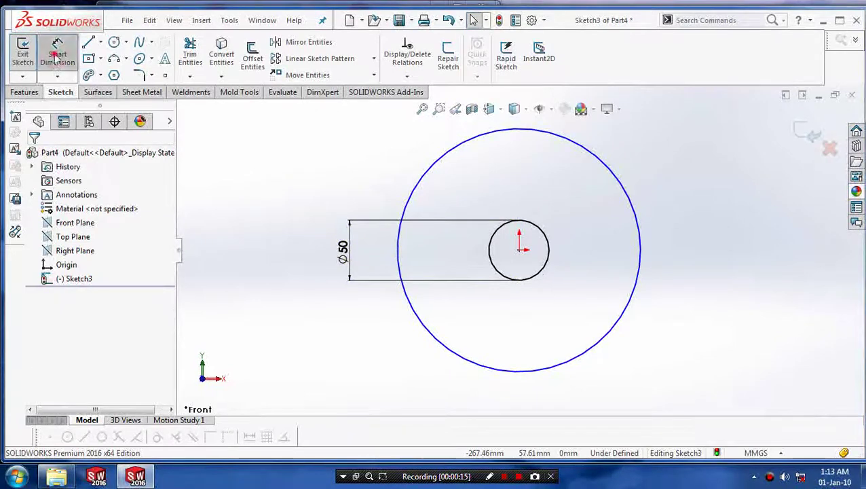
pyautogui.click(641, 286)
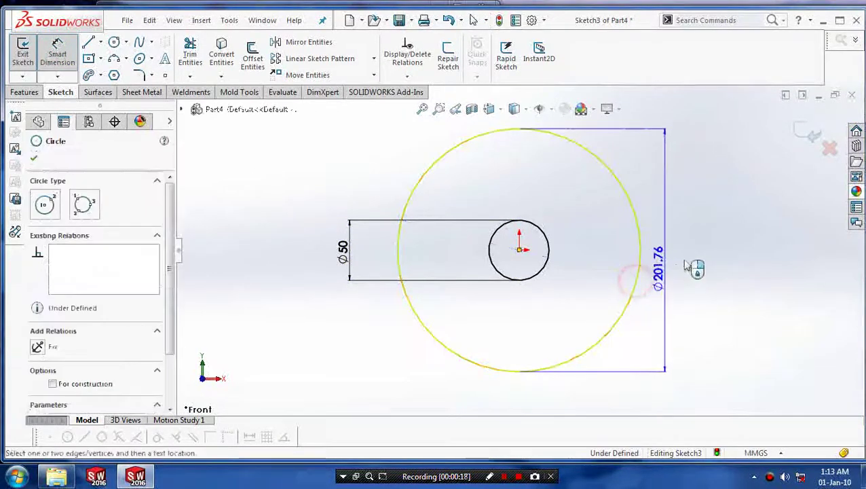
pyautogui.click(721, 245)
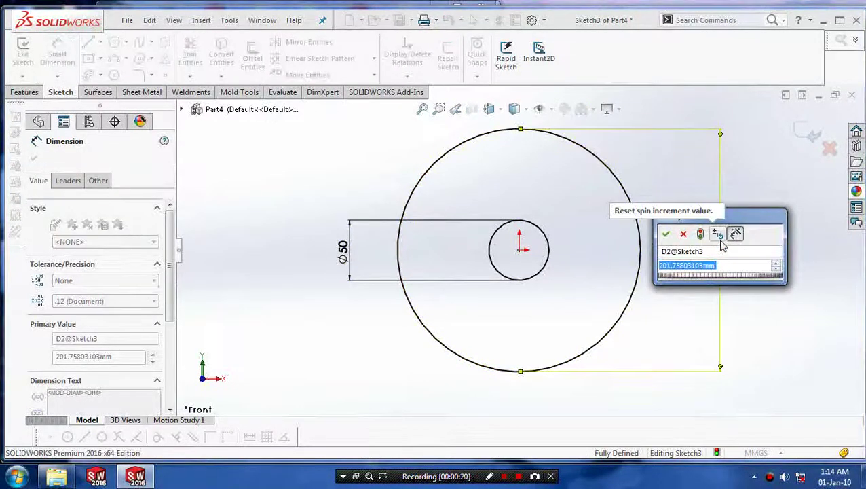
pyautogui.write('200')
pyautogui.press('Return')
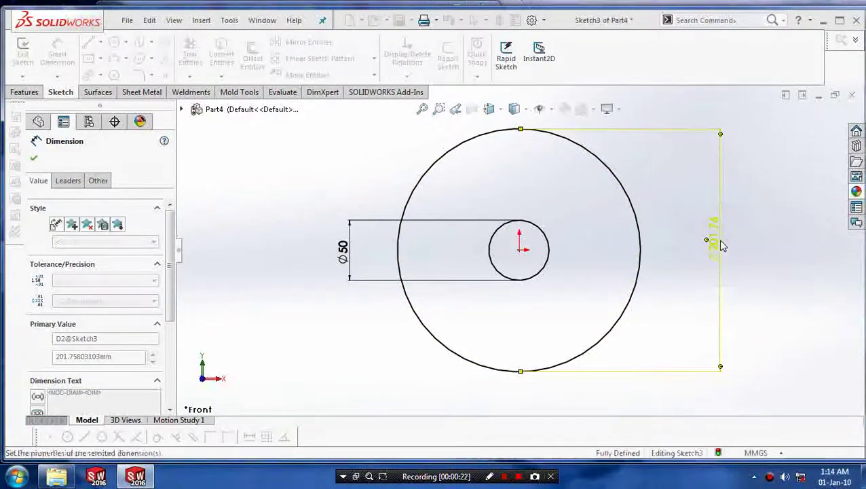
pyautogui.click(31, 157)
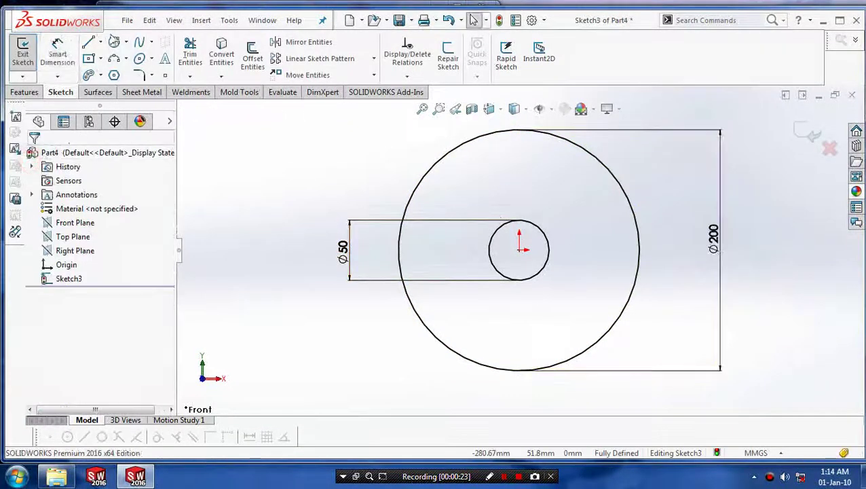
# Draw a small center rectangle for the keyway on top of the Ø50 bore
pyautogui.click(99, 59)
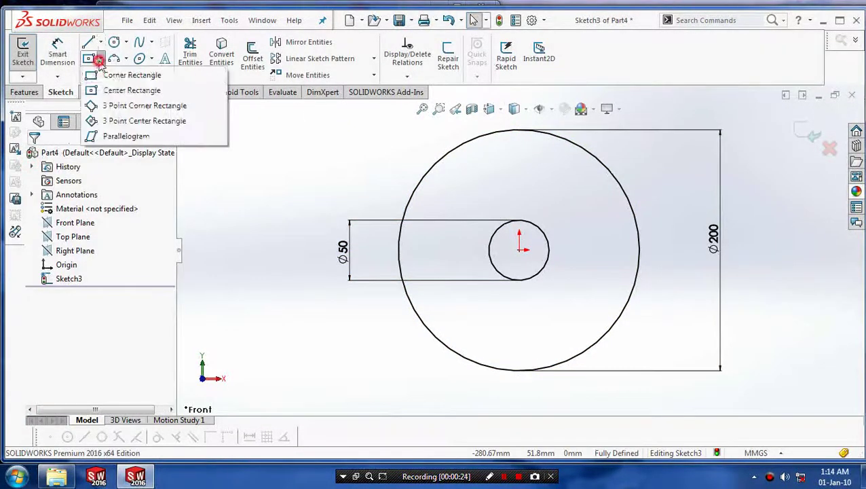
pyautogui.click(109, 92)
pyautogui.click(519, 222)
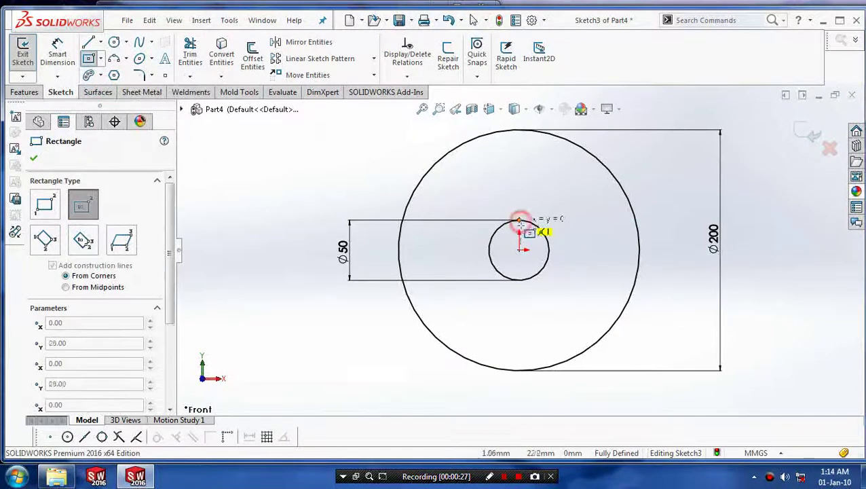
pyautogui.click(527, 235)
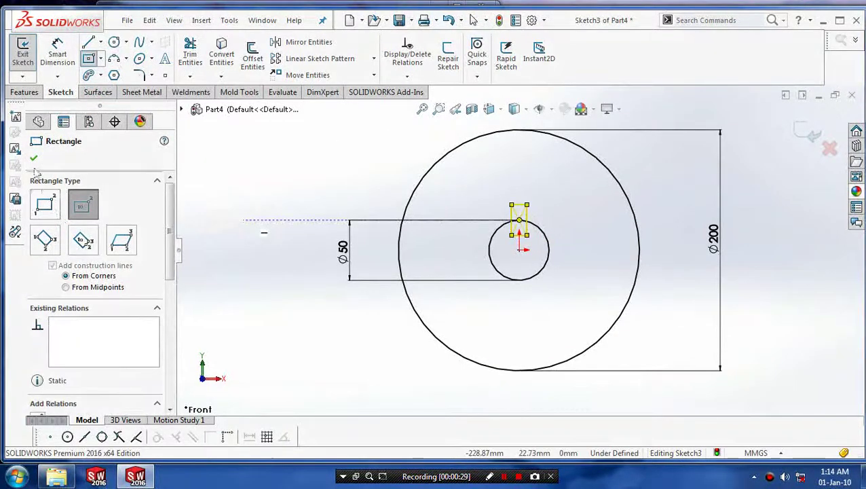
pyautogui.click(33, 157)
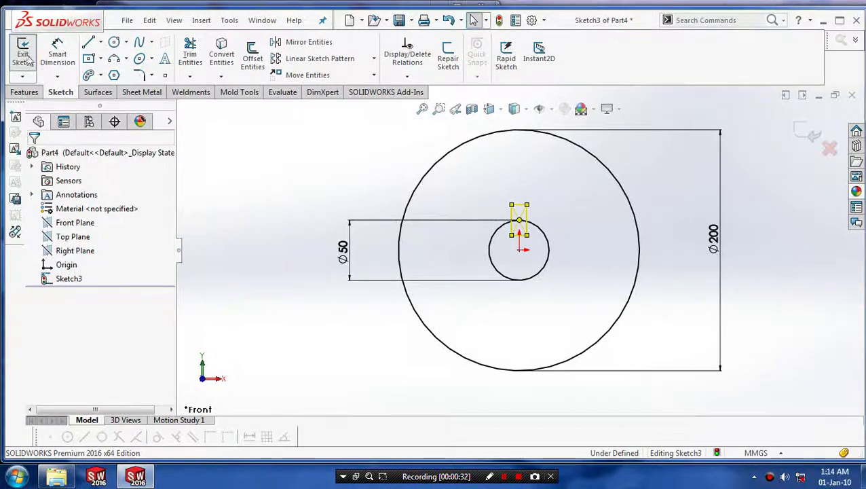
# Power Trim the bore arc and leftover line inside the keyway, then exit the sketch
pyautogui.click(190, 77)
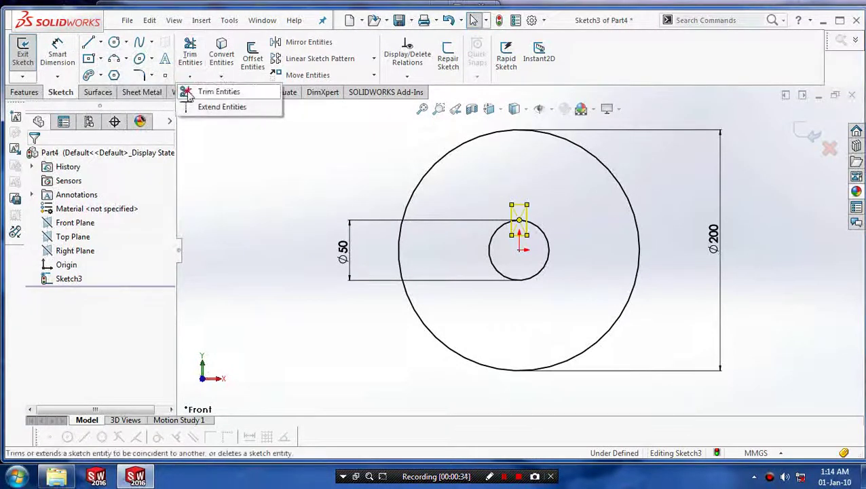
pyautogui.click(212, 90)
pyautogui.scroll(-3, 550, 237)
pyautogui.scroll(-3, 568, 205)
pyautogui.moveTo(567, 205)
pyautogui.mouseDown()
pyautogui.moveTo(561, 193)
pyautogui.moveTo(579, 215)
pyautogui.mouseUp()
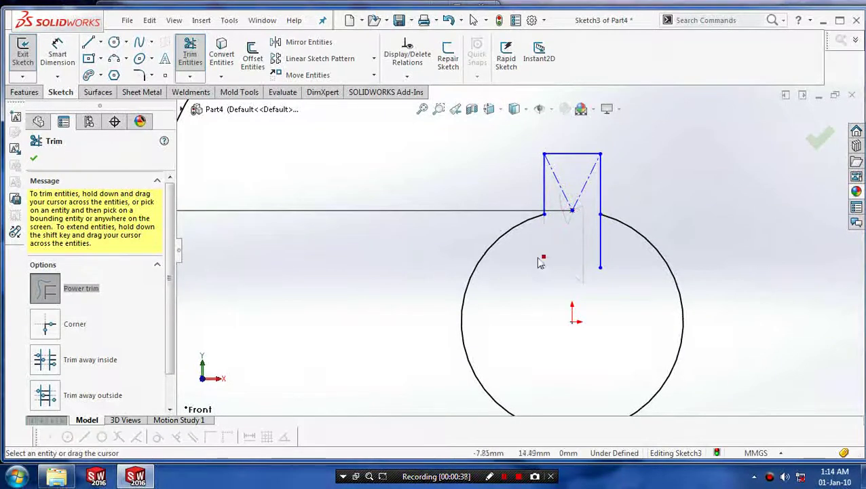
pyautogui.moveTo(542, 263); pyautogui.dragTo(609, 258)
pyautogui.click(814, 141)
pyautogui.scroll(3, 671, 206)
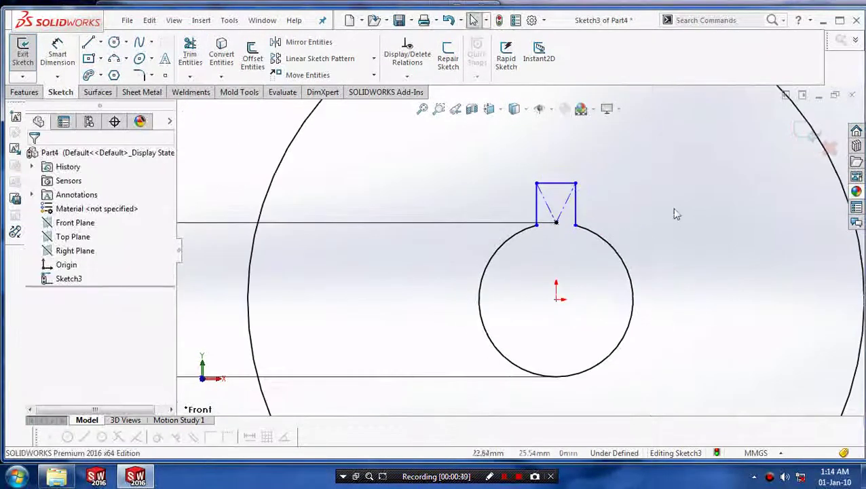
pyautogui.scroll(2, 671, 206)
pyautogui.scroll(2, 671, 207)
pyautogui.scroll(2, 671, 206)
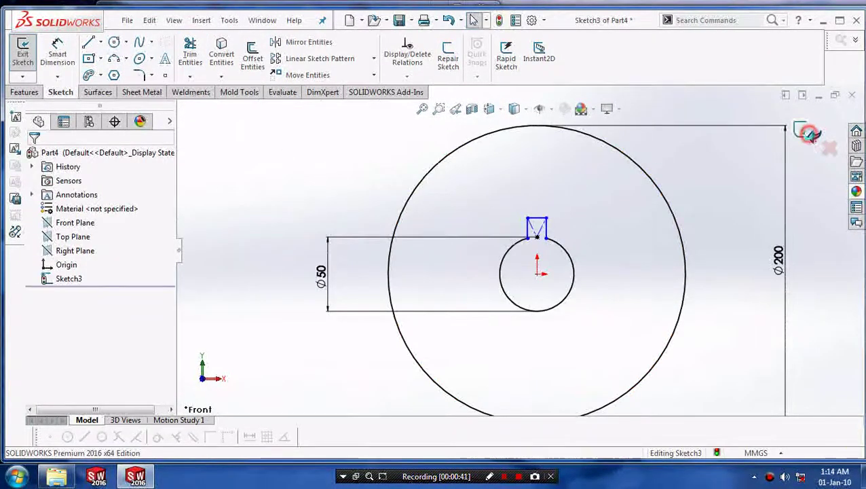
pyautogui.click(804, 133)
# Extrude the ring region of Sketch3 Blind 50 mm into a keyed disc
pyautogui.click(26, 91)
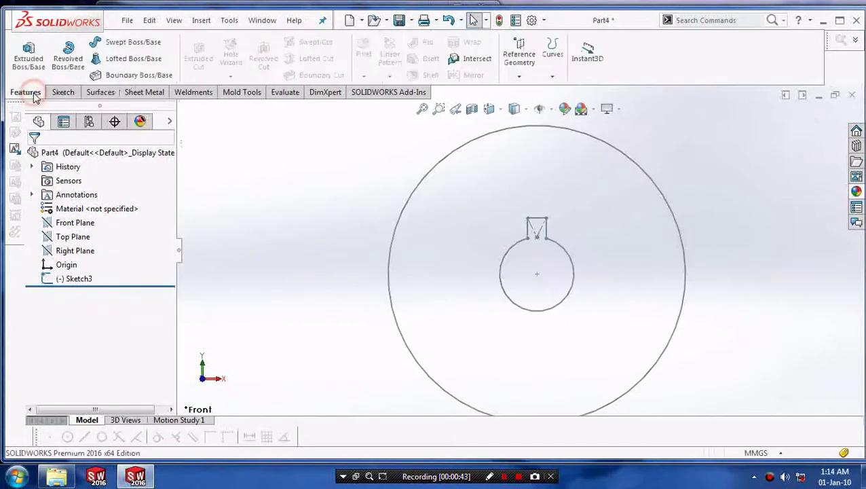
pyautogui.click(29, 54)
pyautogui.click(413, 180)
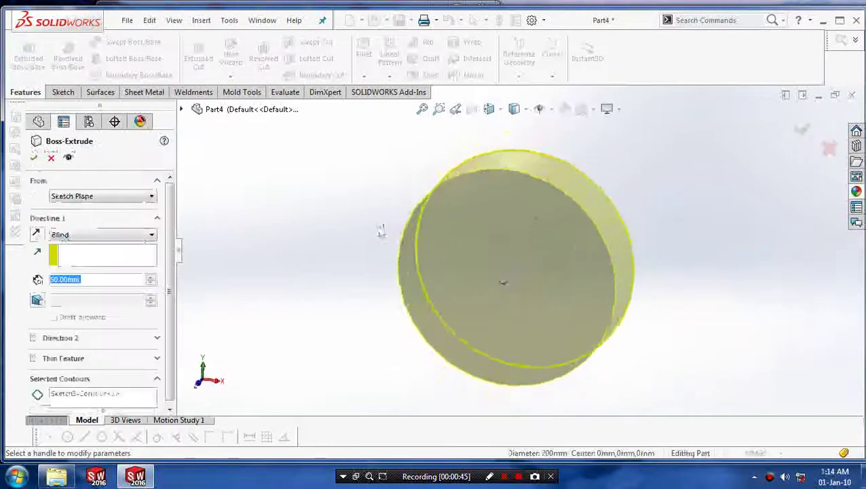
pyautogui.click(142, 403)
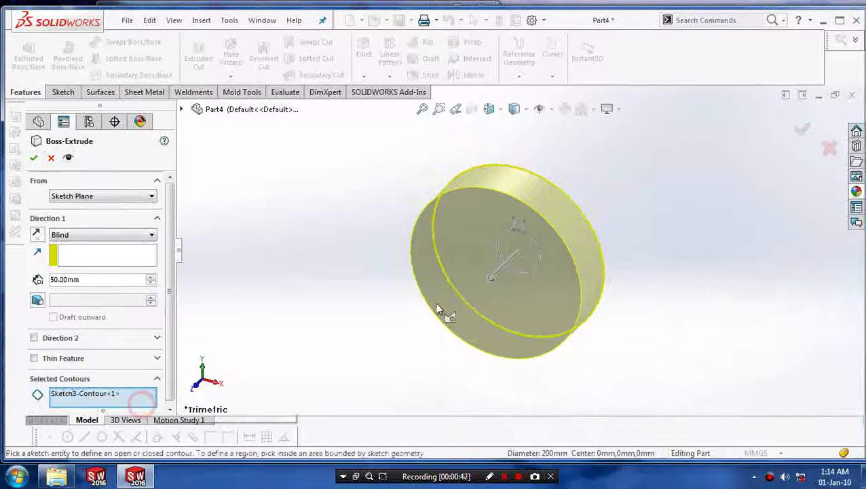
pyautogui.click(526, 261)
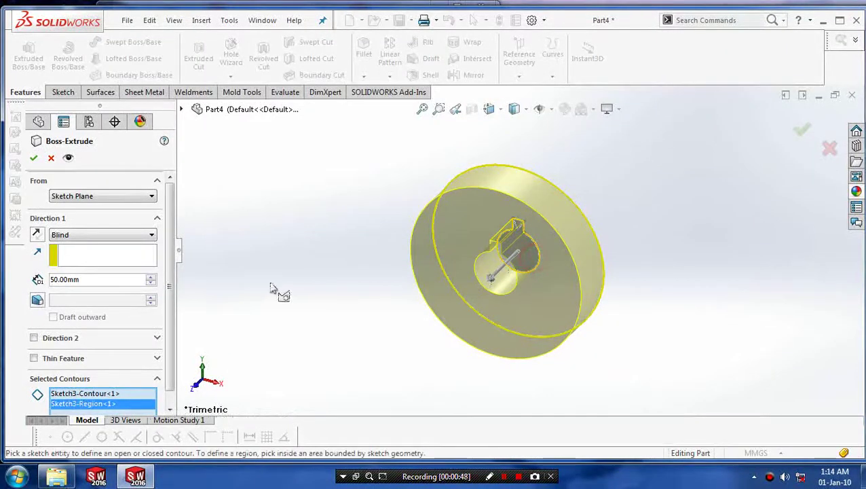
pyautogui.click(33, 159)
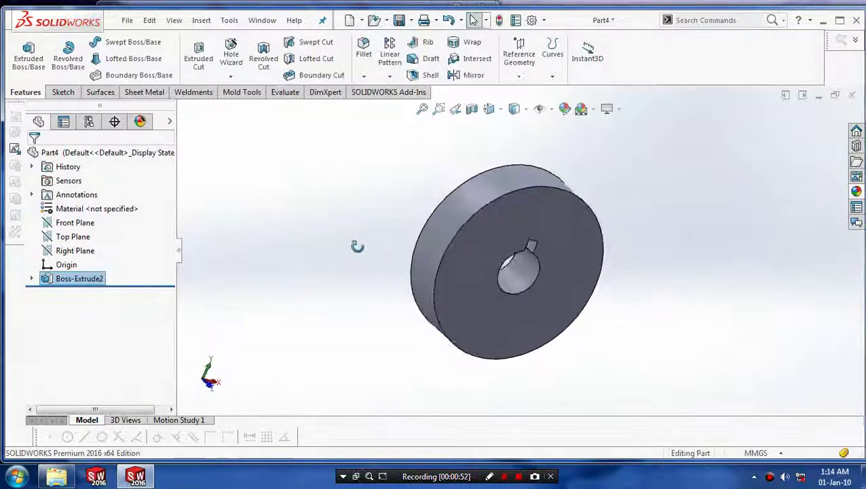
pyautogui.moveTo(357, 246)
pyautogui.mouseDown(button='middle')
pyautogui.moveTo(334, 244)
pyautogui.moveTo(342, 224)
pyautogui.mouseUp(button='middle')
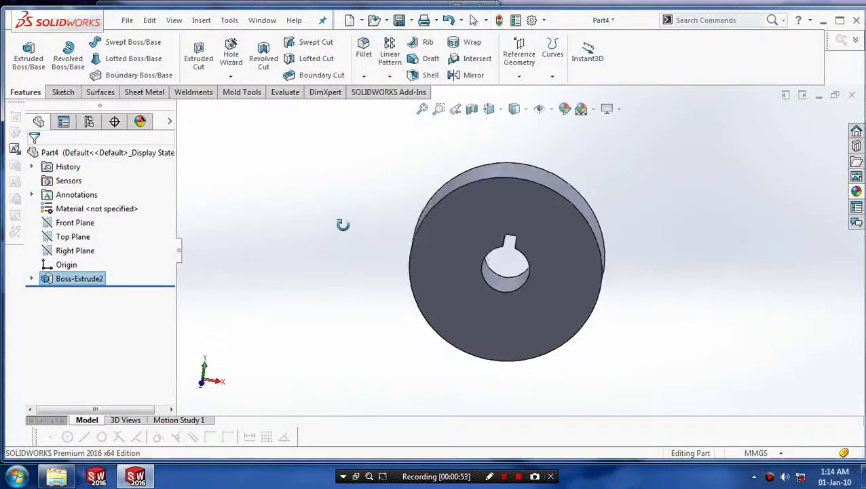
# Start a sketch on the disc's front face and view it normal
pyautogui.click(505, 218)
pyautogui.click(63, 92)
pyautogui.press('space')
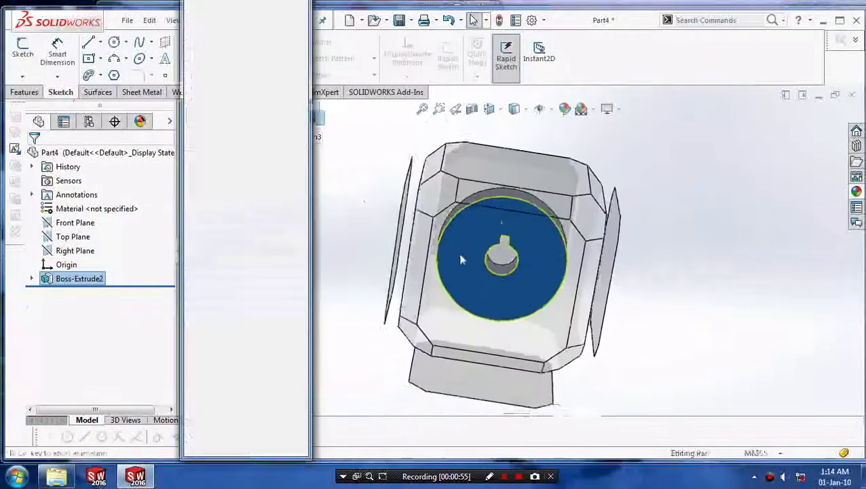
pyautogui.click(460, 260)
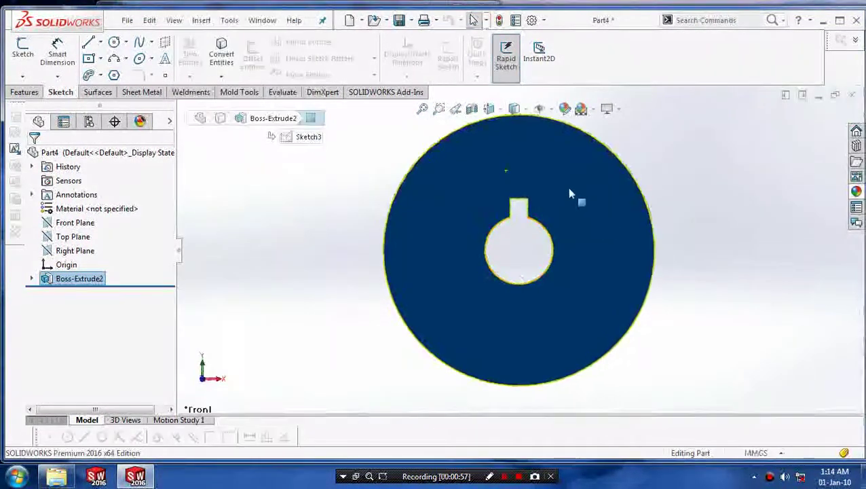
pyautogui.scroll(3, 571, 173)
pyautogui.scroll(-3, 570, 160)
pyautogui.scroll(-2, 564, 169)
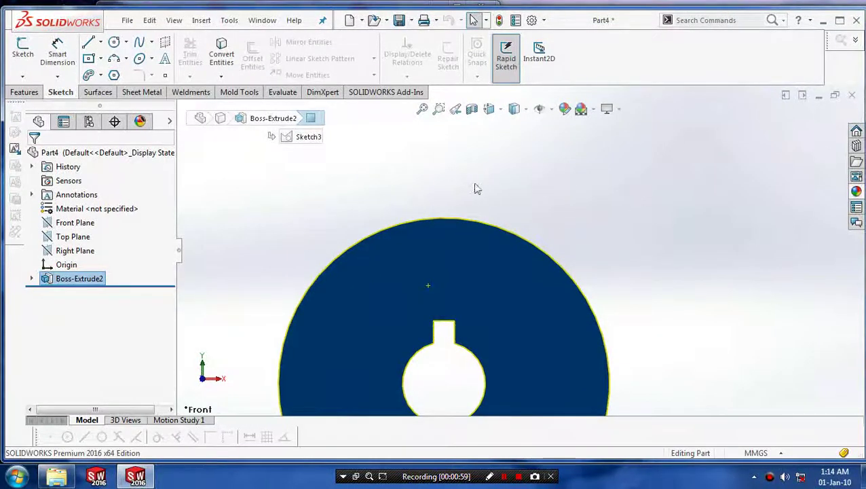
# Convert the disc face's outer and bore edges into Sketch4
pyautogui.click(229, 82)
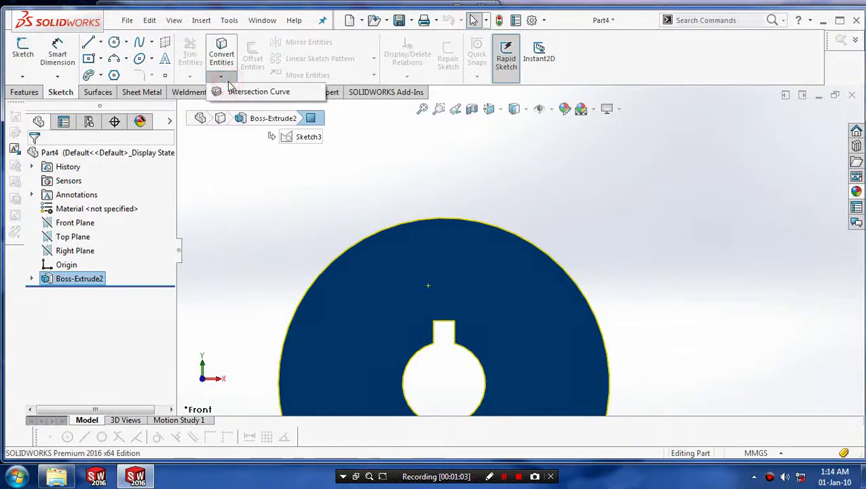
pyautogui.click(22, 54)
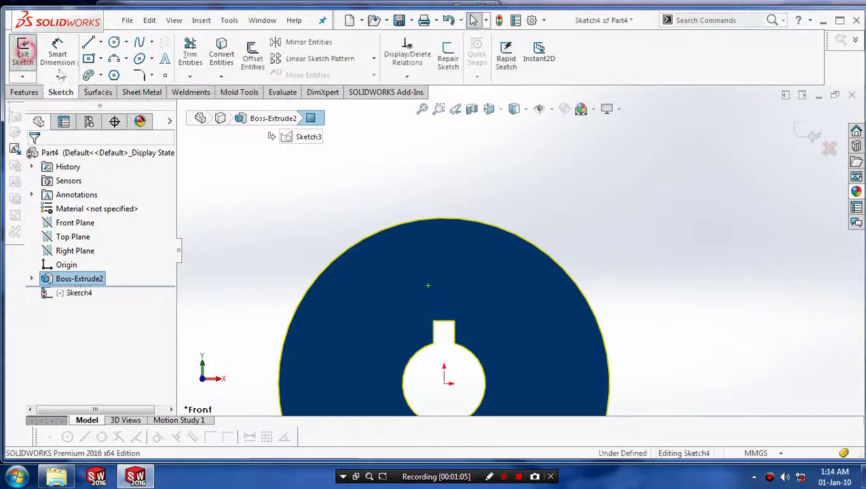
pyautogui.click(221, 76)
pyautogui.click(233, 96)
pyautogui.scroll(1, 354, 210)
pyautogui.scroll(3, 611, 346)
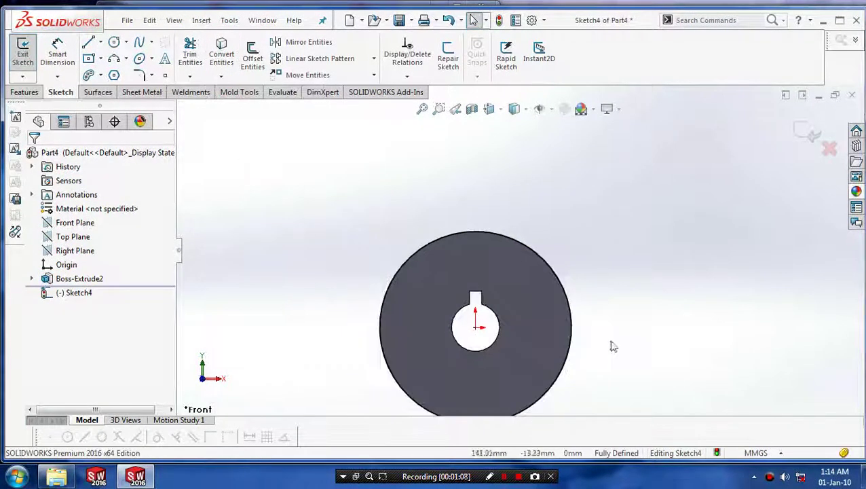
pyautogui.scroll(-2, 609, 346)
pyautogui.scroll(-1, 375, 139)
pyautogui.scroll(-1, 367, 149)
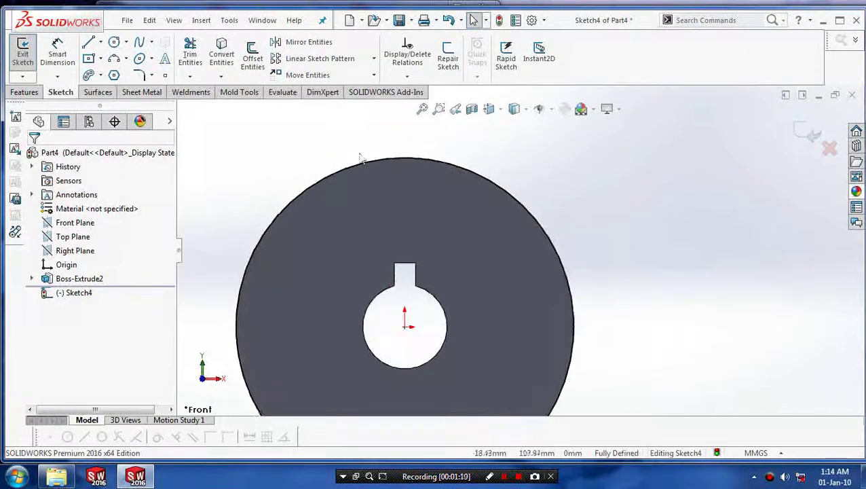
# Draw a small center rectangle centred on the disc's top edge in Sketch4
pyautogui.click(100, 59)
pyautogui.click(101, 89)
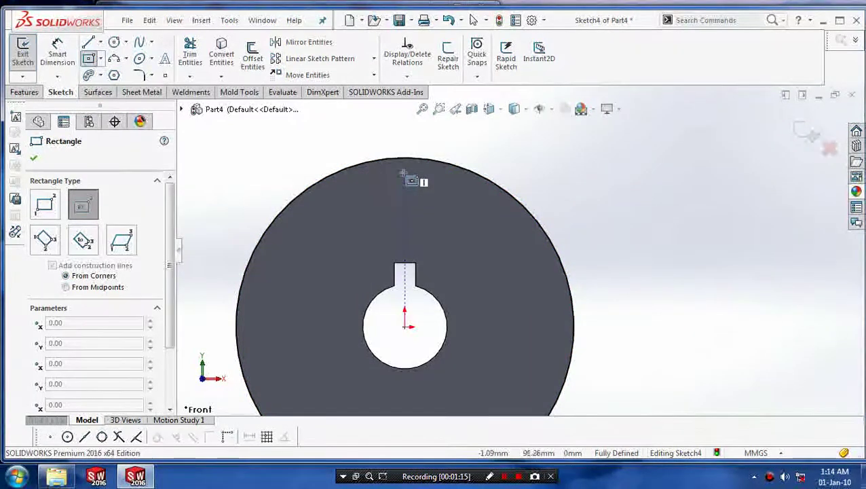
pyautogui.click(404, 169)
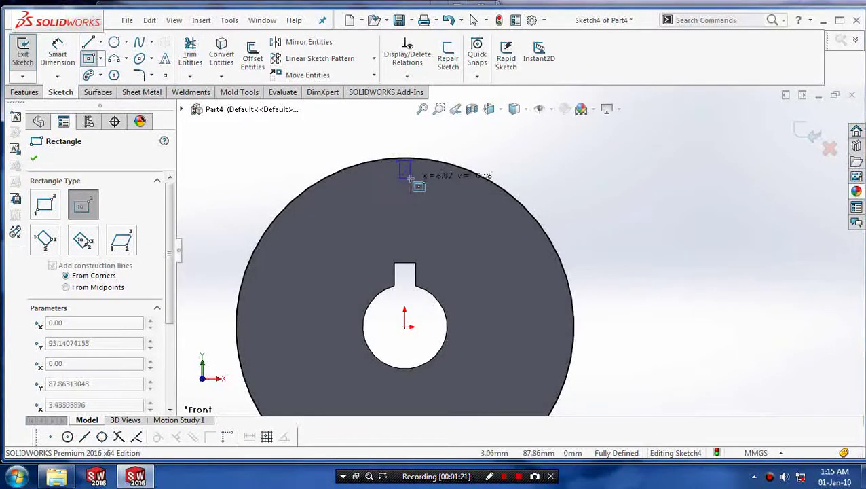
pyautogui.click(410, 178)
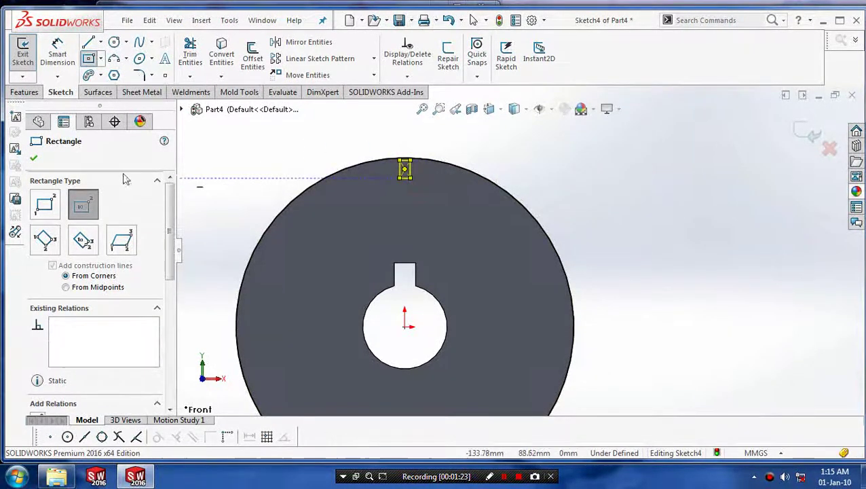
pyautogui.click(33, 158)
pyautogui.scroll(-2, 458, 144)
pyautogui.scroll(-2, 407, 163)
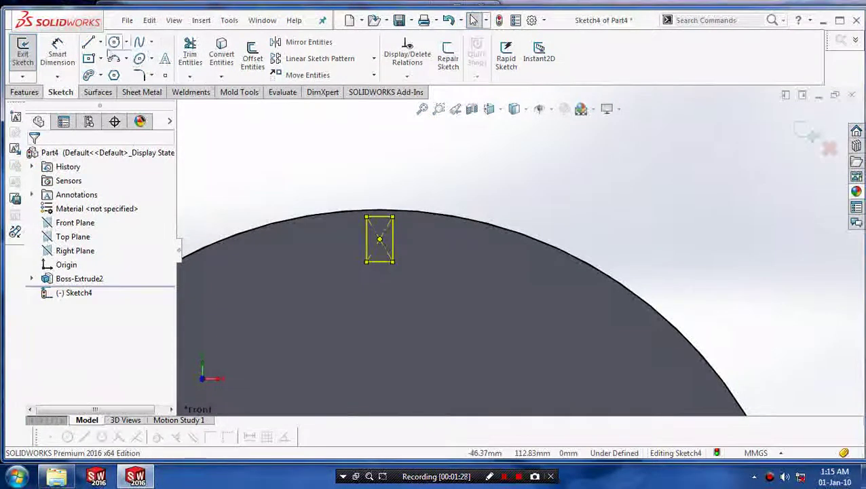
# Draw a vertical centreline through the rectangle
pyautogui.click(100, 43)
pyautogui.click(115, 72)
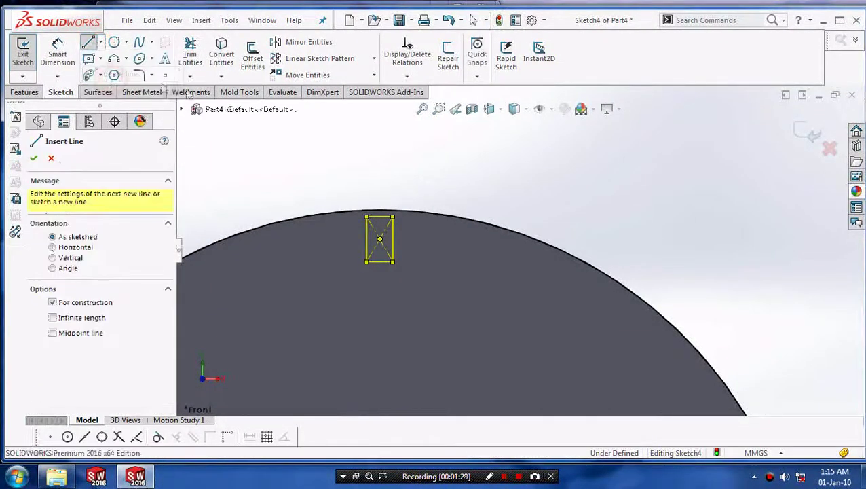
pyautogui.click(381, 184)
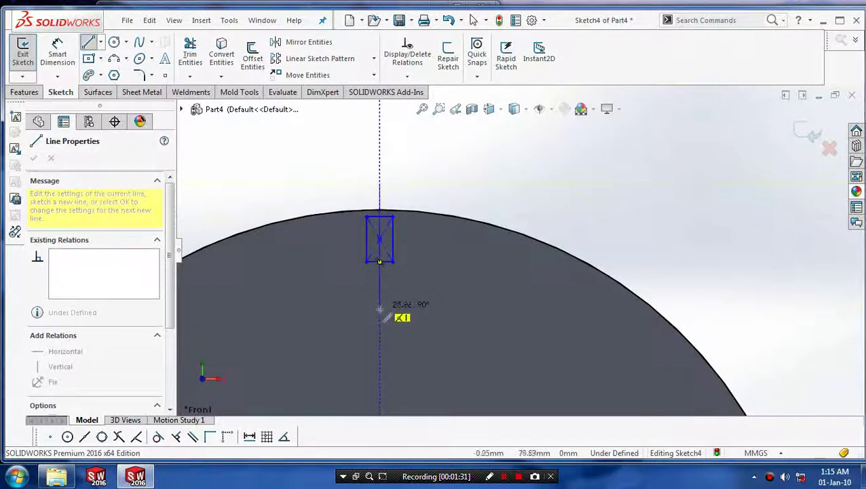
pyautogui.click(380, 310)
pyautogui.press('Escape')
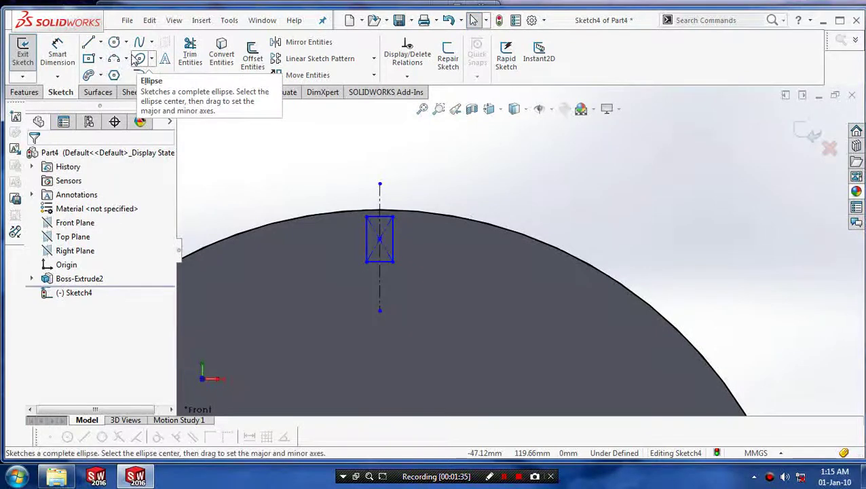
# Draw a 3-point arc from the disc edge to the rectangle's lower-left corner
pyautogui.click(125, 59)
pyautogui.click(128, 103)
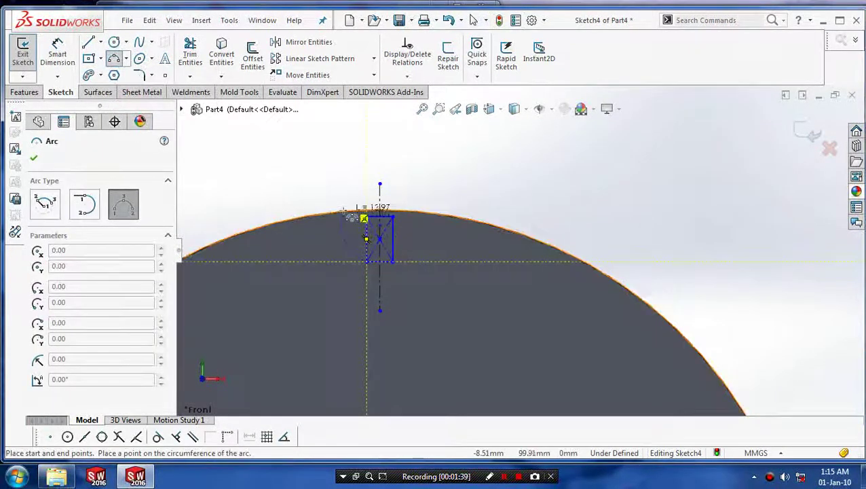
pyautogui.click(367, 241)
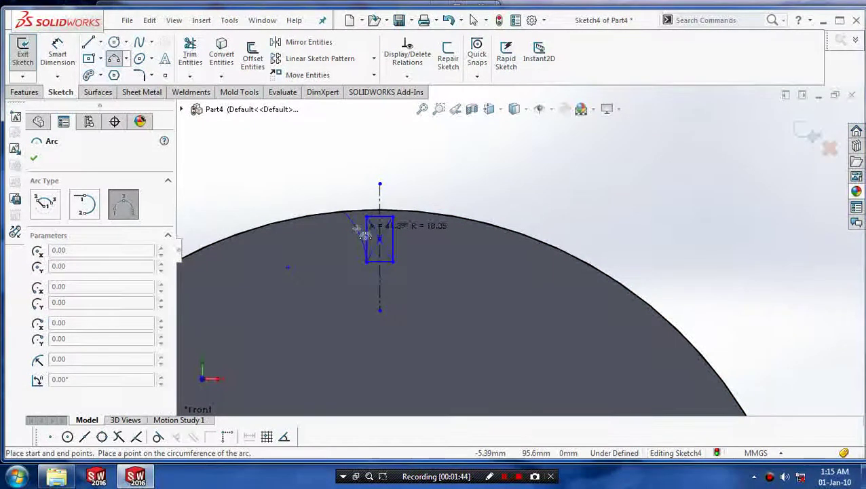
pyautogui.click(358, 228)
pyautogui.press('Escape')
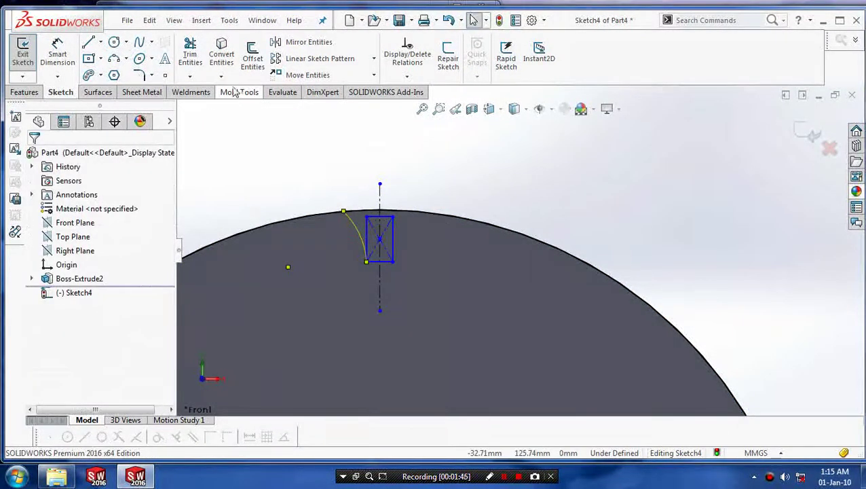
# Mirror the arc about the vertical centreline to the rectangle's right side
pyautogui.click(306, 42)
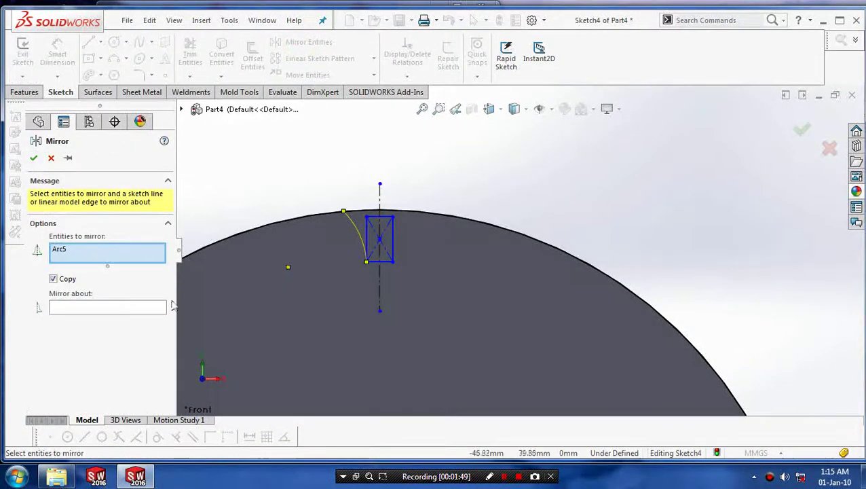
pyautogui.click(145, 306)
pyautogui.click(381, 198)
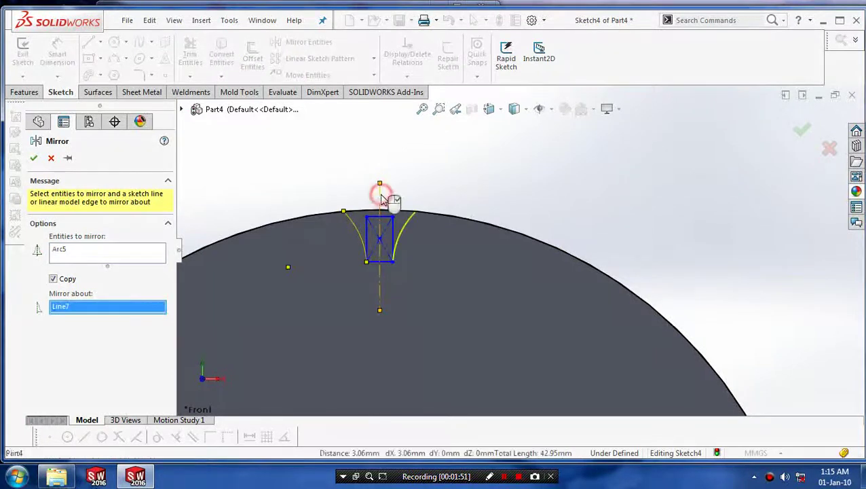
pyautogui.click(36, 158)
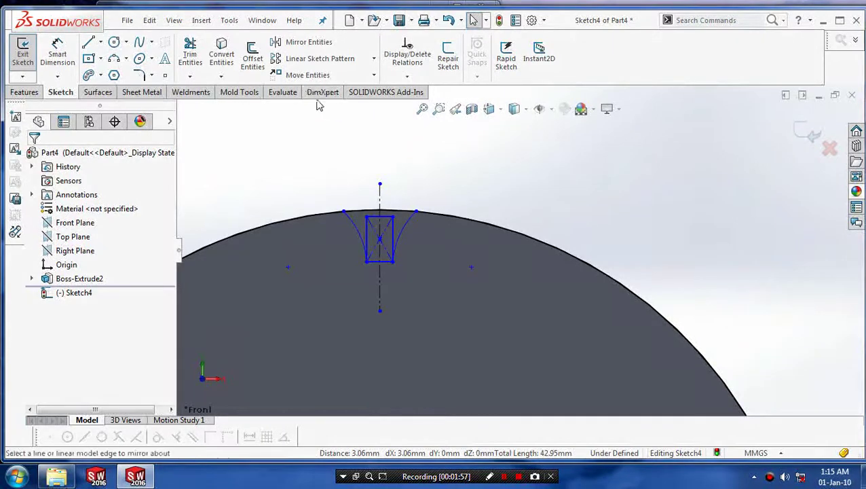
# Power Trim the rectangle's top, right side and diagonal line from the profile
pyautogui.click(191, 77)
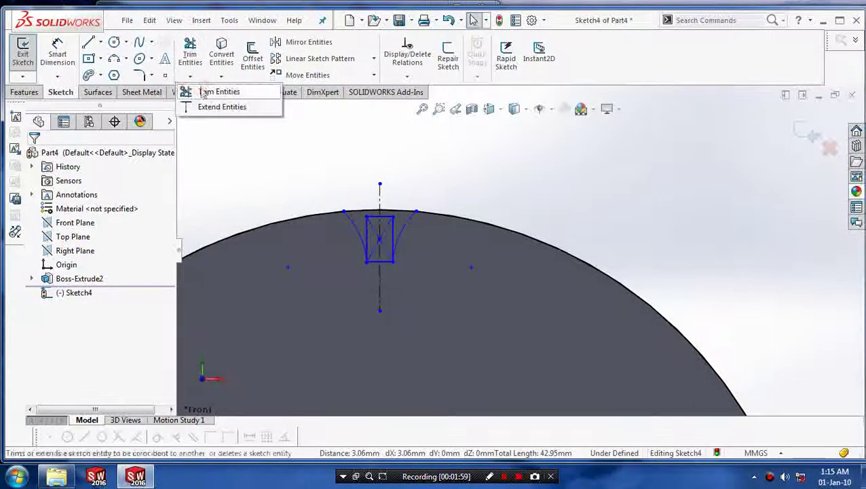
pyautogui.click(212, 91)
pyautogui.scroll(-3, 352, 207)
pyautogui.scroll(-2, 406, 231)
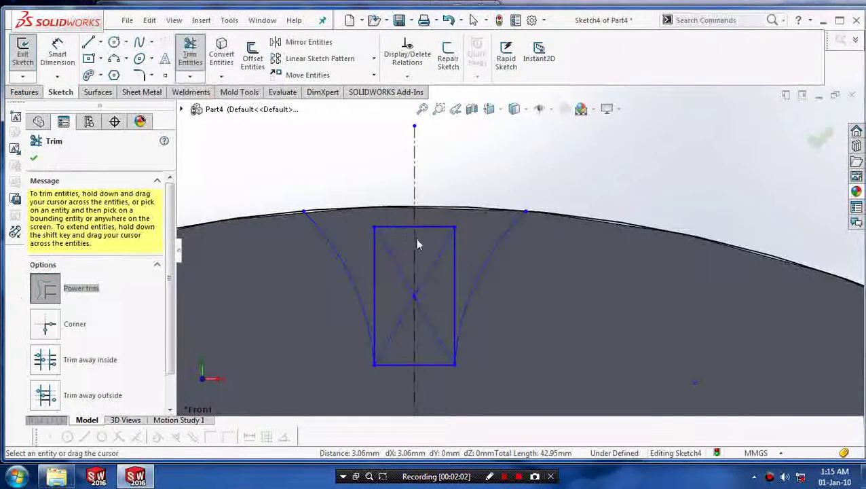
pyautogui.moveTo(397, 220); pyautogui.dragTo(377, 257)
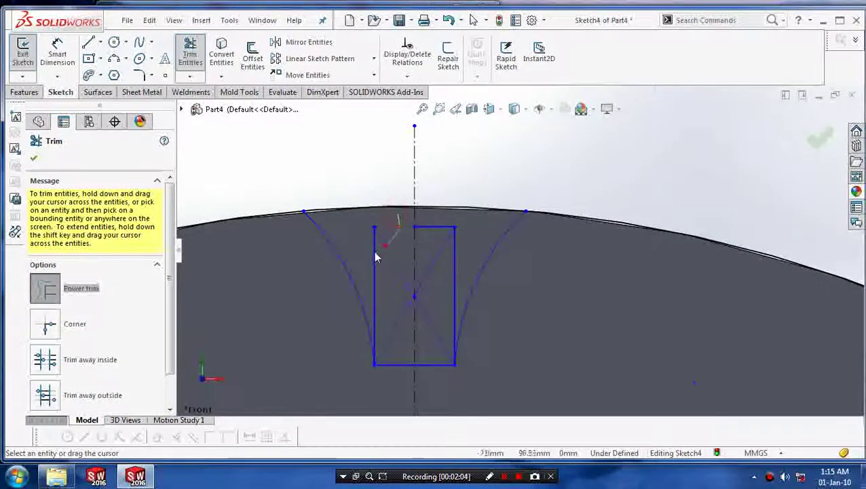
pyautogui.moveTo(435, 253); pyautogui.dragTo(457, 286)
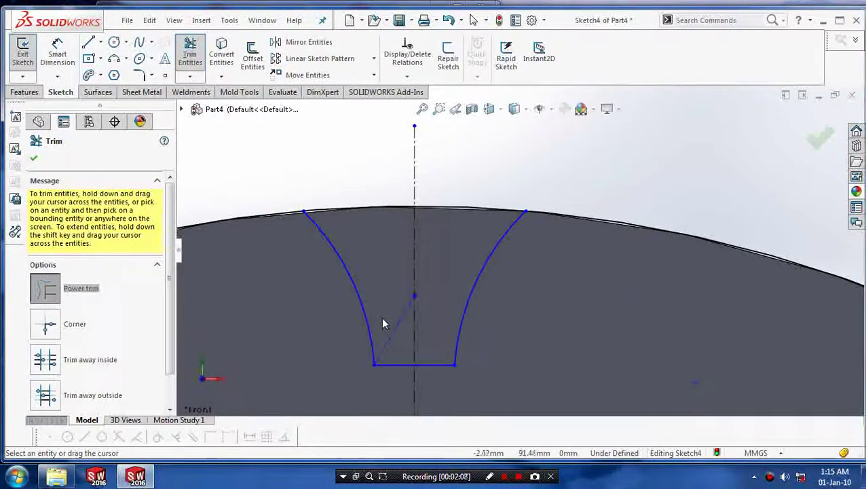
pyautogui.scroll(1, 391, 323)
pyautogui.scroll(1, 392, 323)
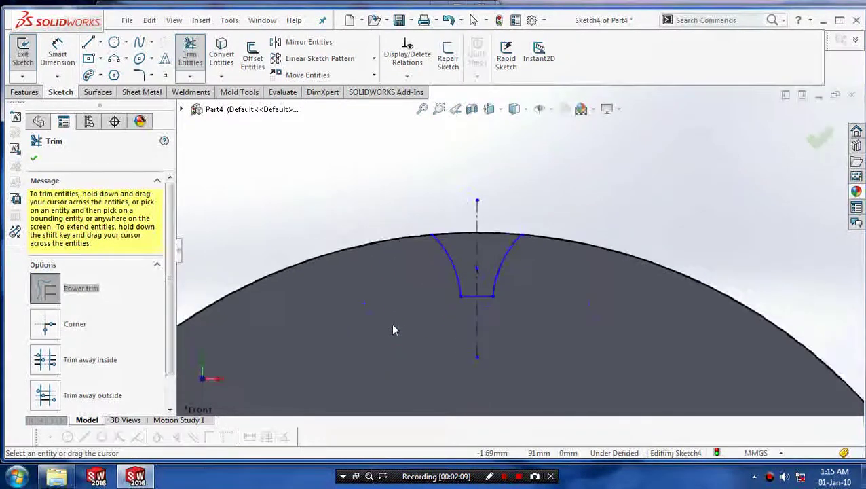
pyautogui.scroll(1, 392, 323)
pyautogui.scroll(1, 572, 236)
pyautogui.click(803, 145)
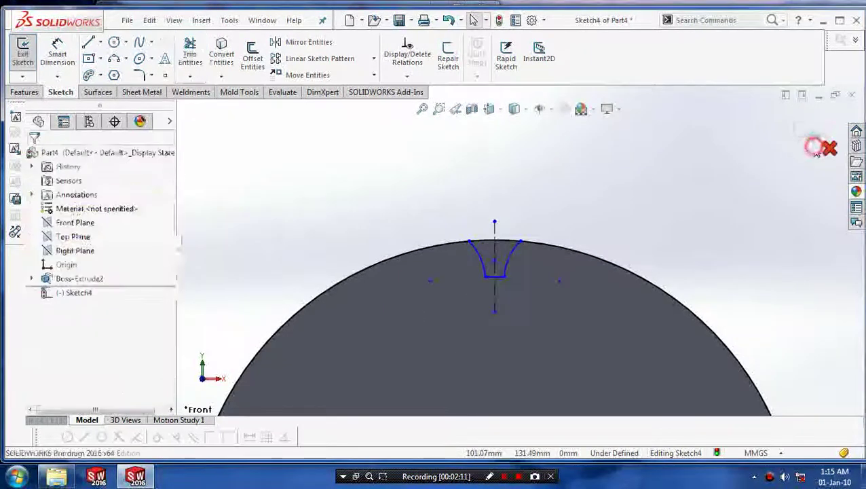
# Trim the leftover arc so only the tooth-gap outline remains
pyautogui.moveTo(734, 195)
pyautogui.mouseDown(button='middle')
pyautogui.moveTo(685, 208)
pyautogui.moveTo(677, 228)
pyautogui.mouseUp(button='middle')
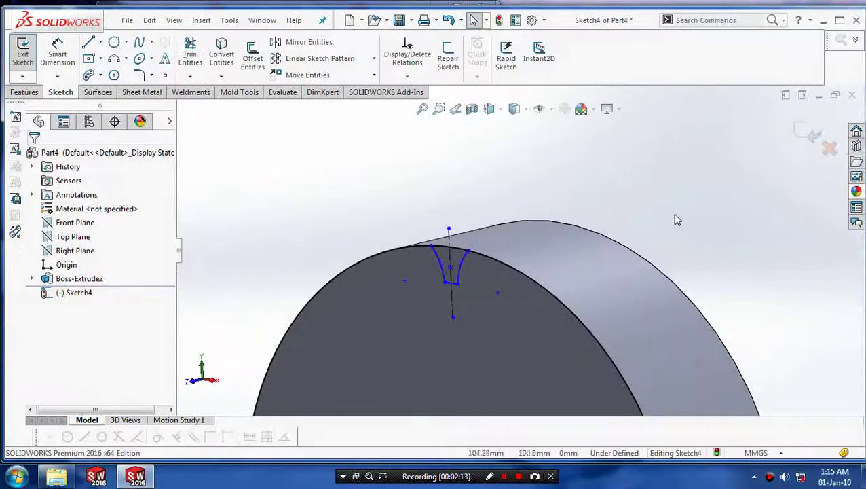
pyautogui.moveTo(566, 250); pyautogui.dragTo(529, 237, button='middle')
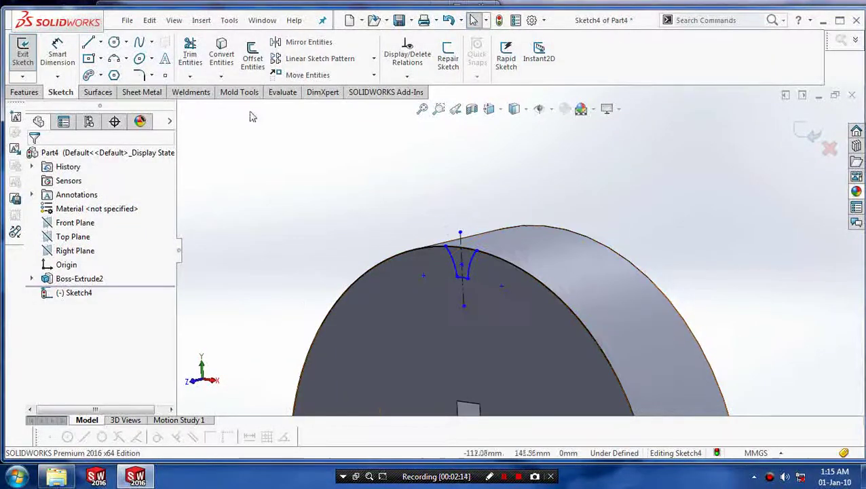
pyautogui.click(190, 77)
pyautogui.click(208, 91)
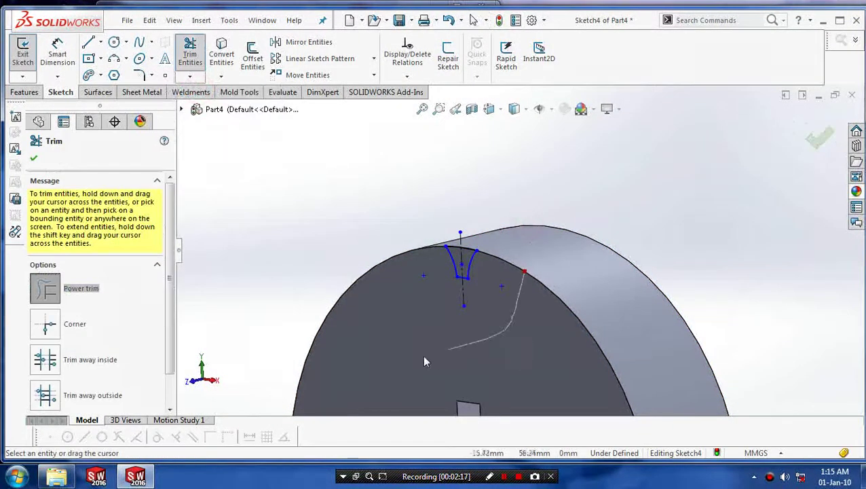
pyautogui.moveTo(352, 260); pyautogui.dragTo(600, 277)
pyautogui.click(805, 135)
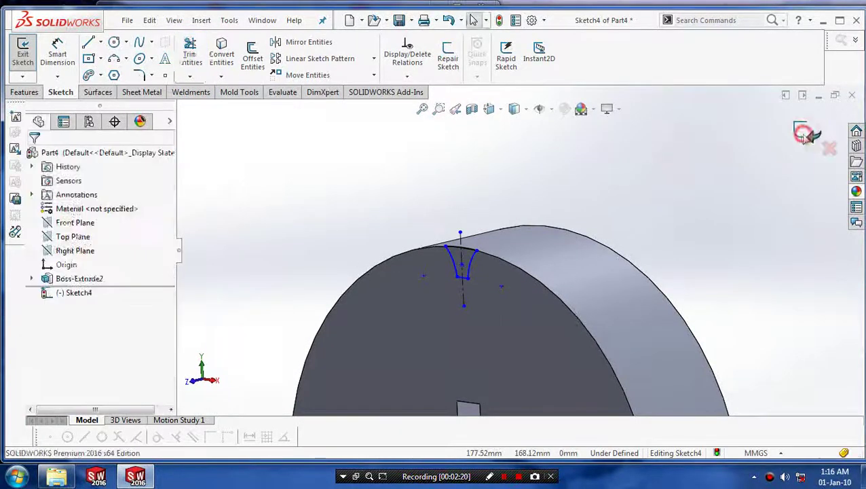
# Exit the sketch and extrude-cut the tooth-gap profile Blind 70 mm into the rim
pyautogui.click(811, 136)
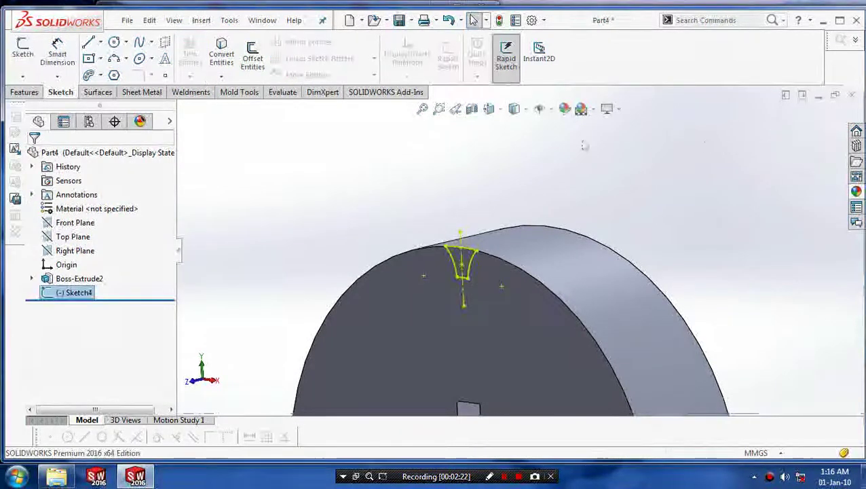
pyautogui.click(22, 92)
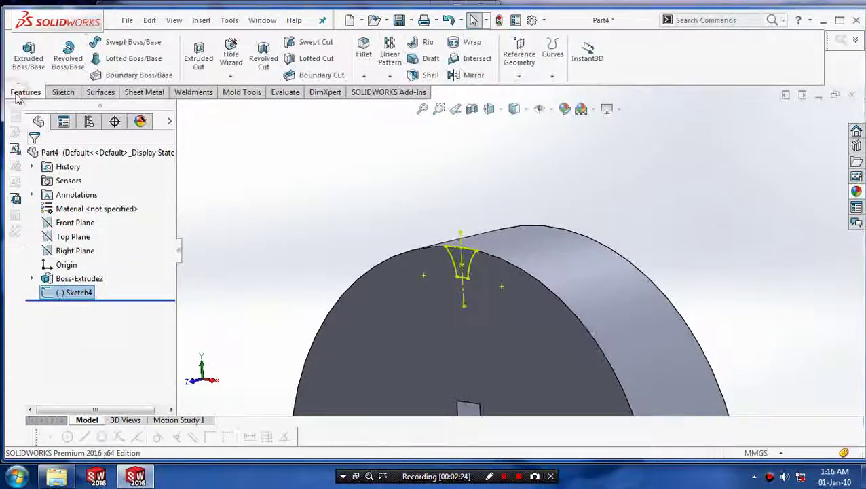
pyautogui.click(212, 62)
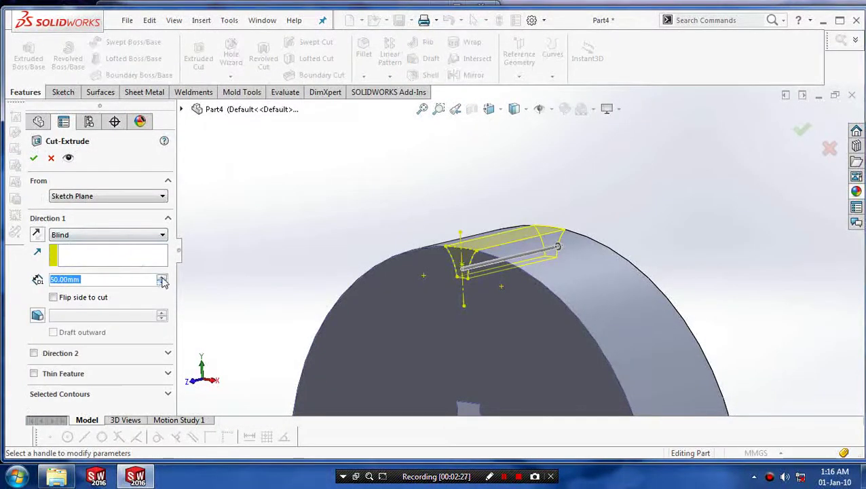
pyautogui.click(162, 277)
pyautogui.click(161, 278)
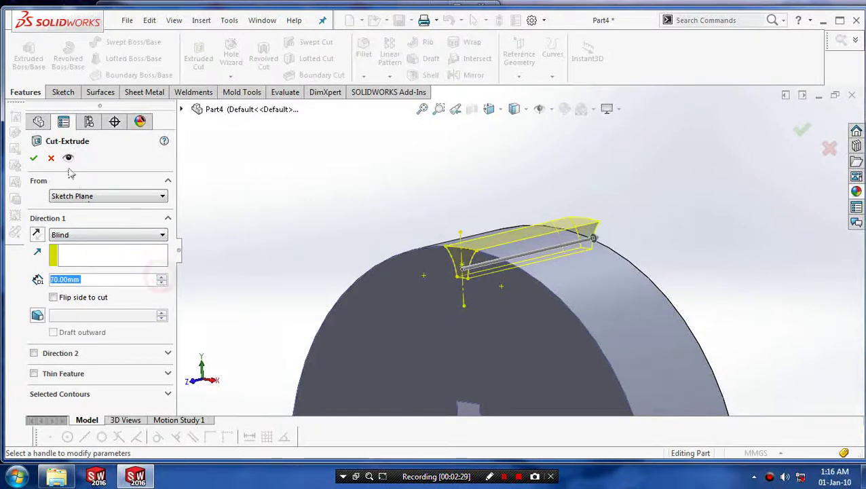
pyautogui.click(34, 158)
pyautogui.scroll(-2, 246, 233)
pyautogui.scroll(-2, 267, 242)
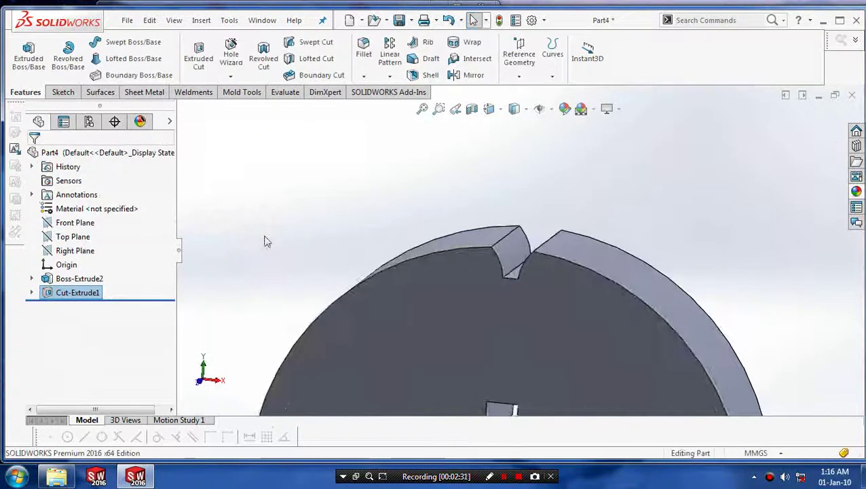
pyautogui.scroll(2, 267, 242)
pyautogui.scroll(2, 349, 238)
pyautogui.scroll(1, 383, 238)
pyautogui.scroll(1, 378, 238)
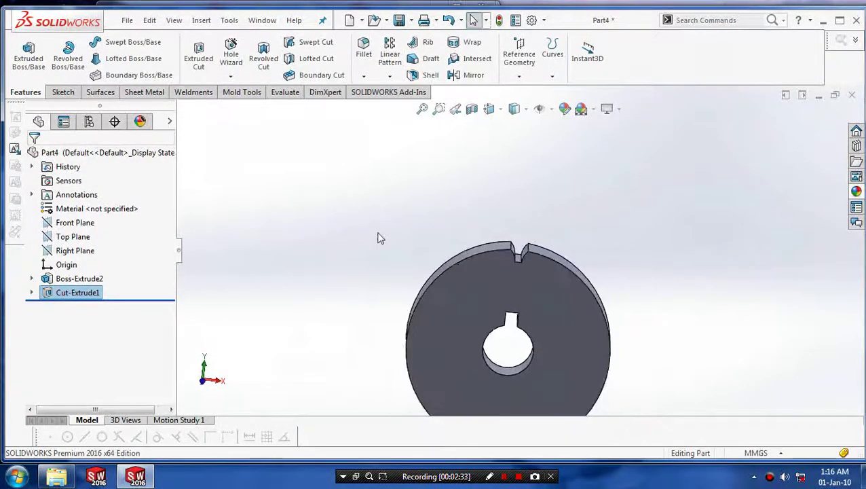
pyautogui.scroll(1, 468, 209)
pyautogui.scroll(1, 543, 265)
pyautogui.scroll(-2, 631, 316)
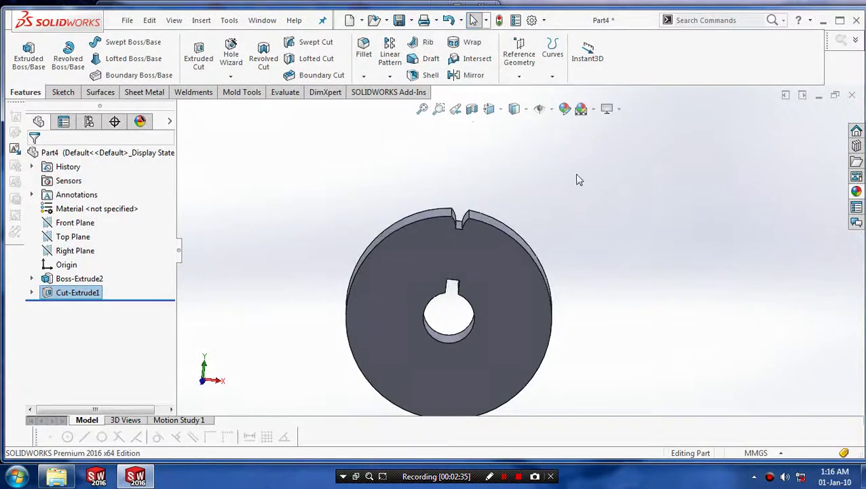
# Start a Circular Pattern of the notch using the disc's outer edge as axis
pyautogui.click(390, 75)
pyautogui.click(402, 104)
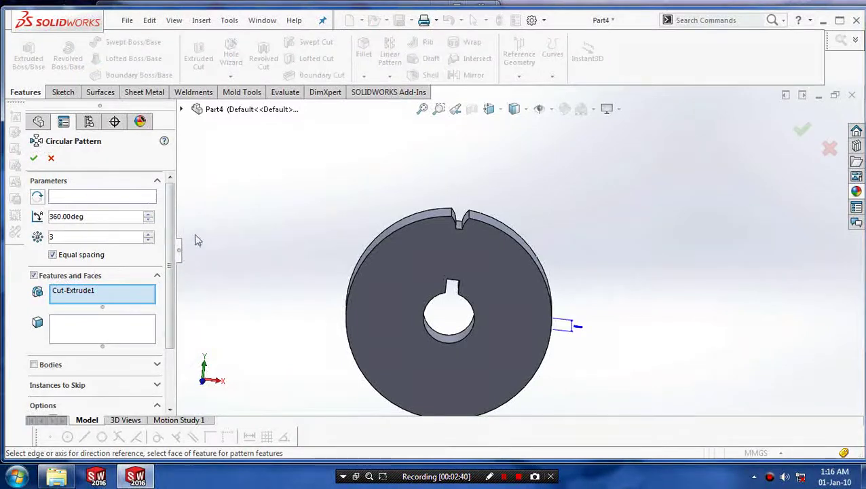
pyautogui.click(135, 200)
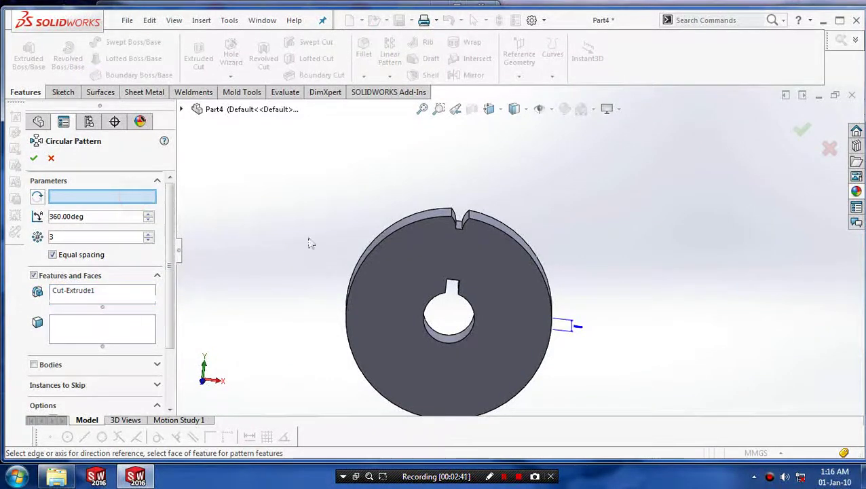
pyautogui.click(390, 241)
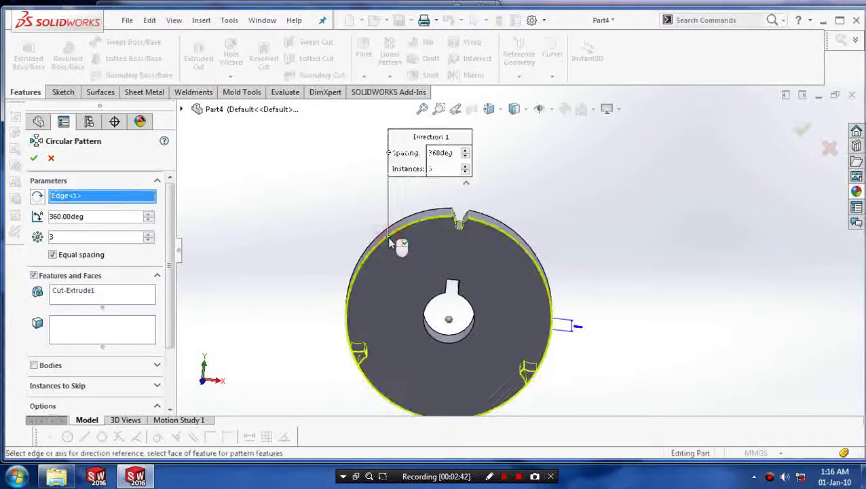
# Set 25 equally spaced notch instances, accept the pattern and view the gear in 3-D
pyautogui.click(149, 235)
pyautogui.click(149, 234)
pyautogui.click(149, 234)
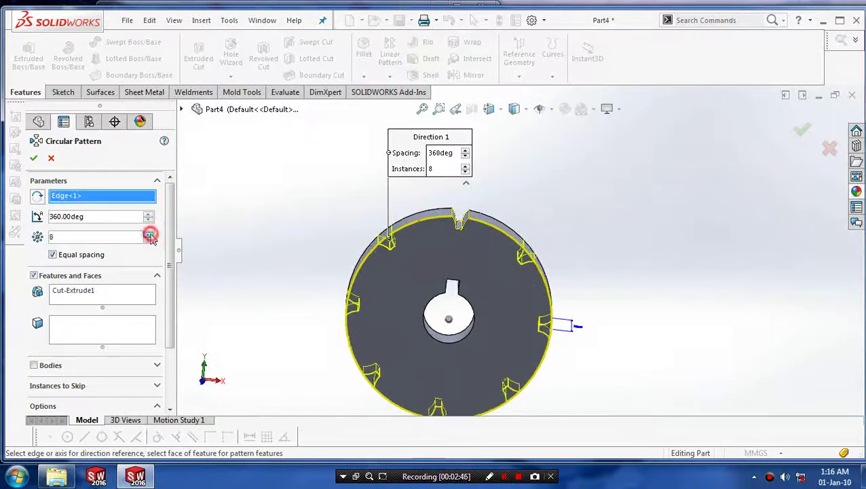
pyautogui.click(149, 234)
pyautogui.click(149, 235)
pyautogui.click(150, 236)
pyautogui.click(149, 235)
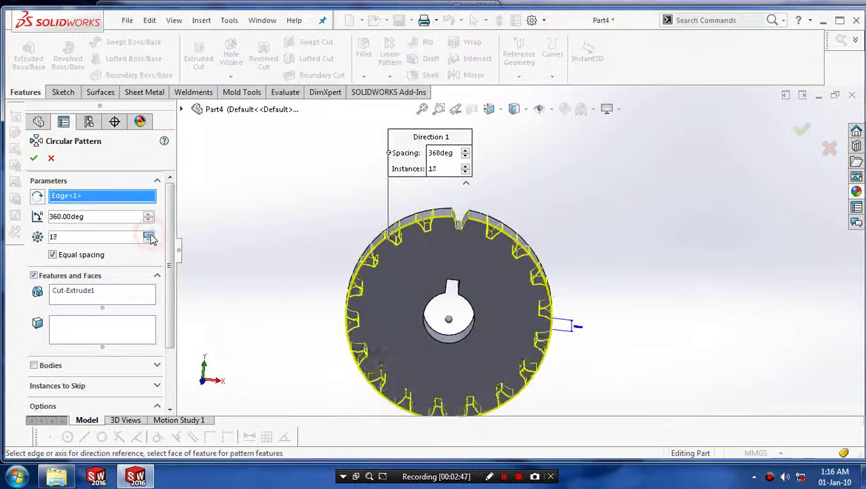
pyautogui.click(149, 235)
pyautogui.click(149, 235)
pyautogui.click(149, 236)
pyautogui.click(150, 235)
pyautogui.click(149, 236)
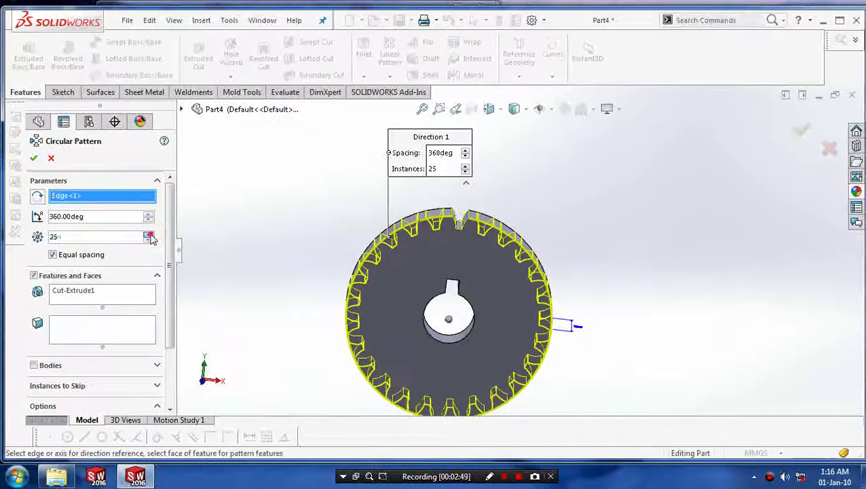
pyautogui.click(150, 235)
pyautogui.click(149, 235)
pyautogui.click(150, 236)
pyautogui.click(149, 235)
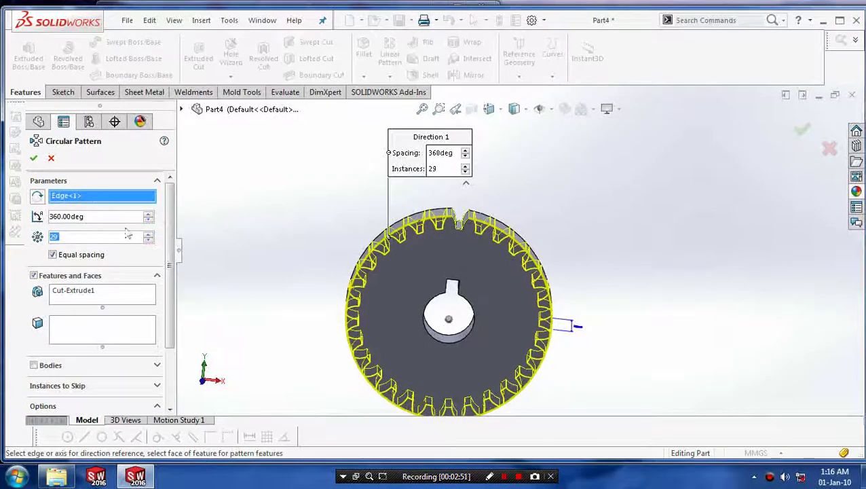
pyautogui.click(33, 158)
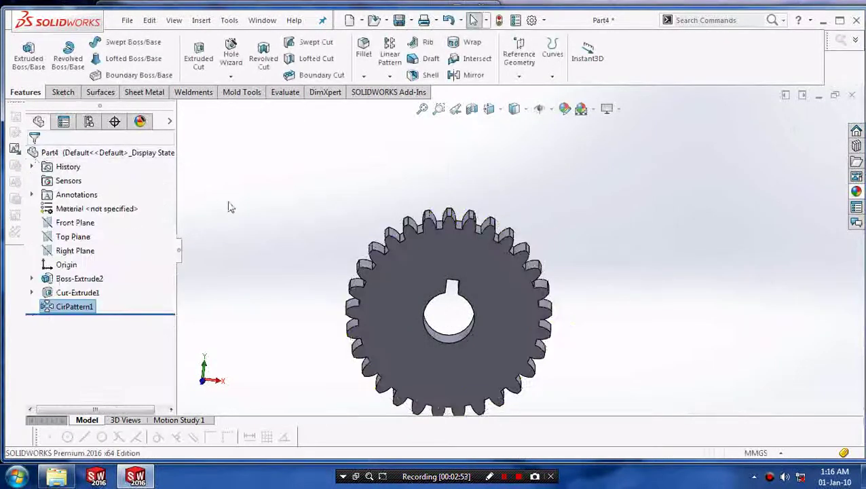
pyautogui.moveTo(231, 206)
pyautogui.mouseDown(button='middle')
pyautogui.moveTo(436, 249)
pyautogui.moveTo(543, 360)
pyautogui.mouseUp(button='middle')
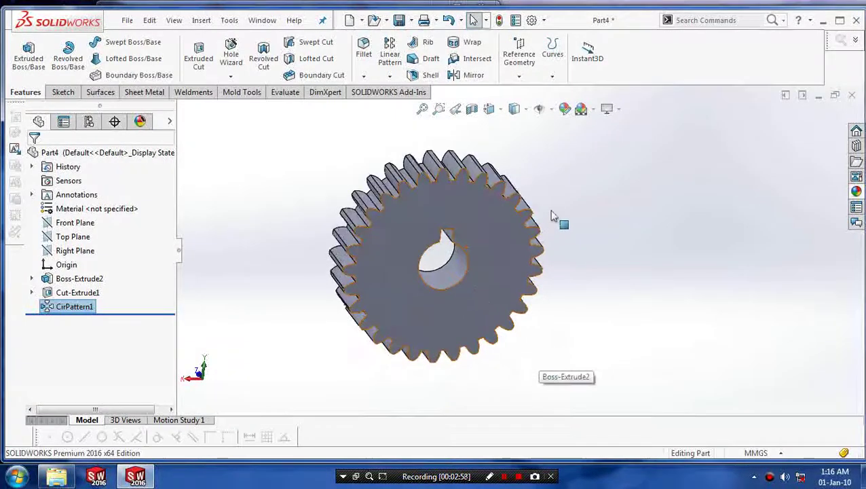
pyautogui.scroll(-3, 552, 271)
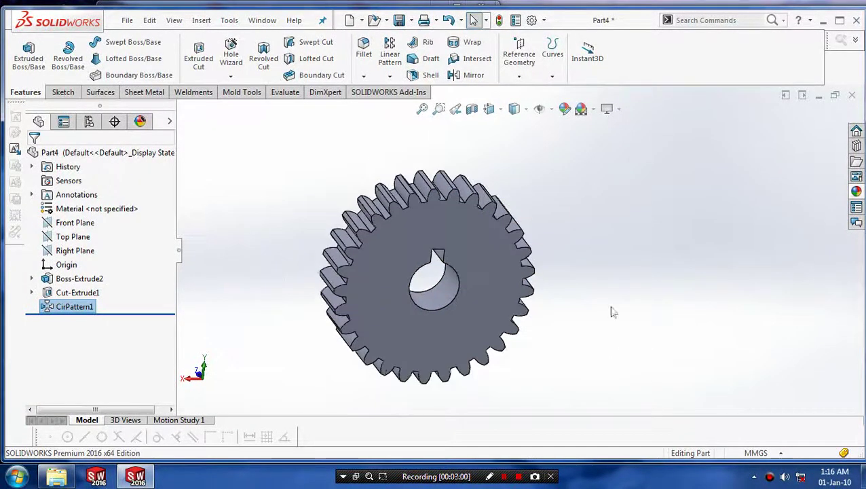
# Preview the gear on Plain White, Courtyard and Urban 5 scenes, ending with Backdrop - Grey with Overhead Light
pyautogui.click(594, 109)
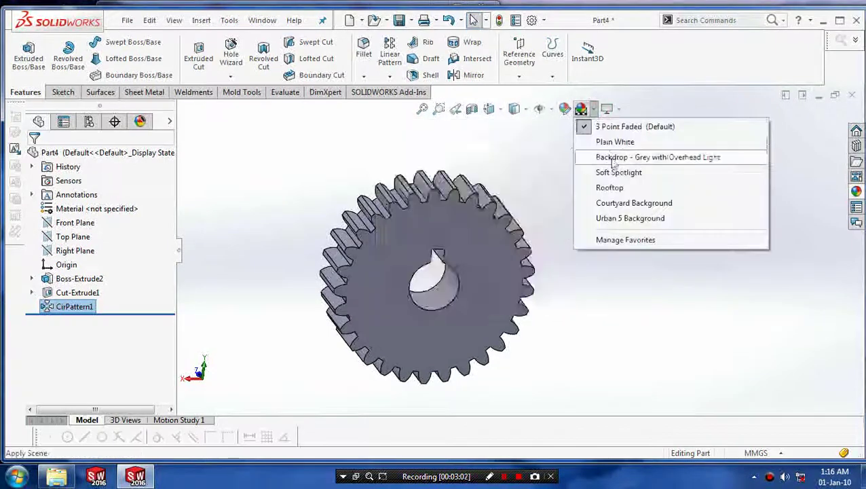
pyautogui.click(617, 144)
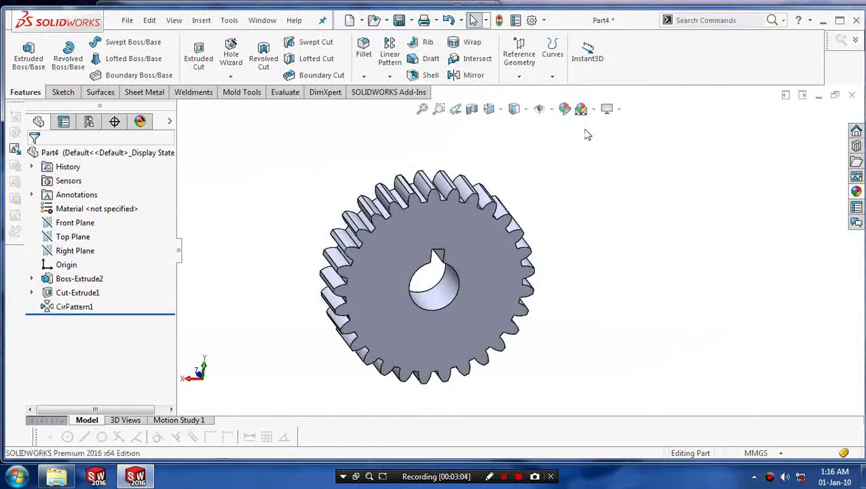
pyautogui.click(594, 109)
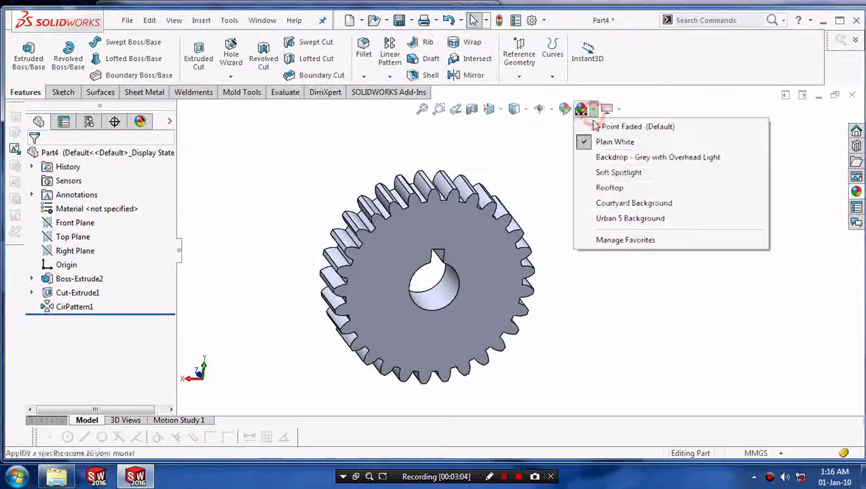
pyautogui.click(614, 203)
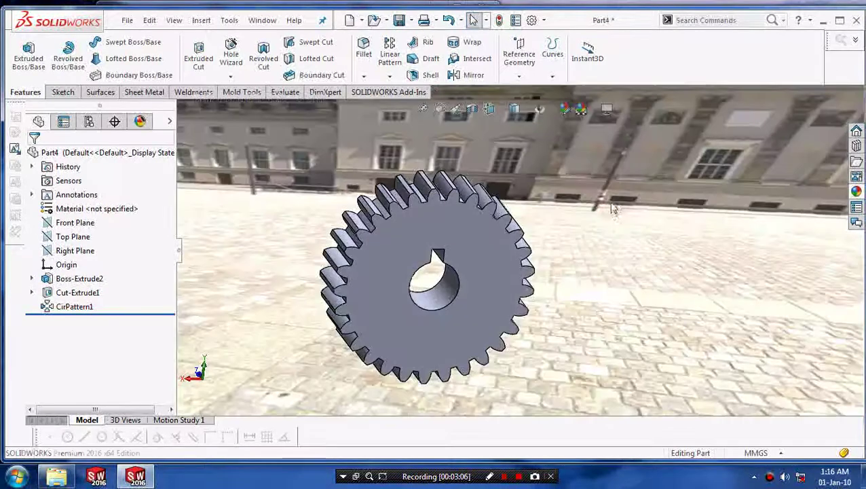
pyautogui.click(585, 112)
pyautogui.click(620, 219)
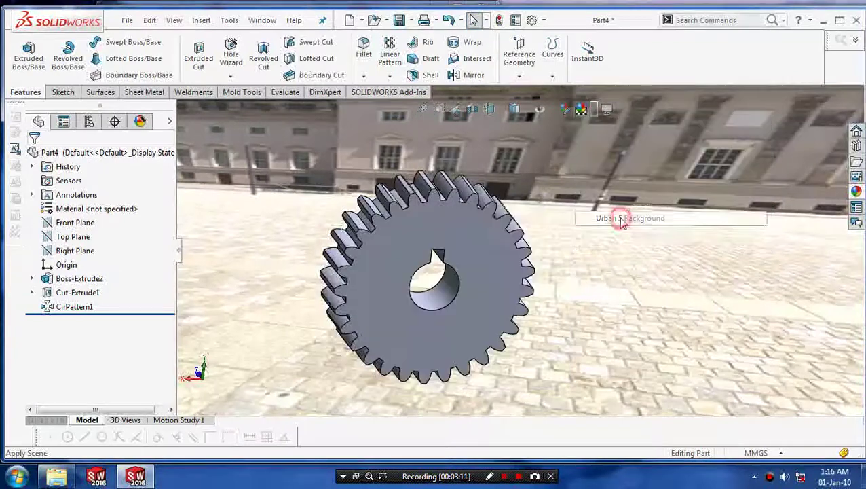
pyautogui.click(582, 112)
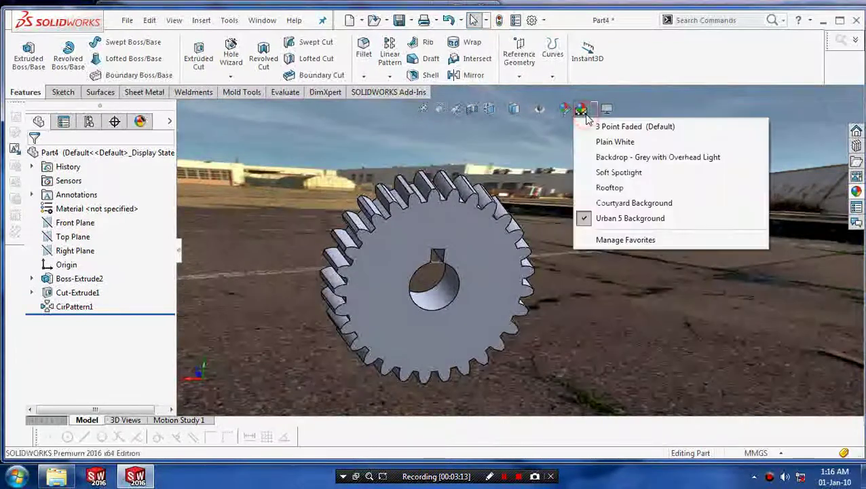
pyautogui.click(604, 157)
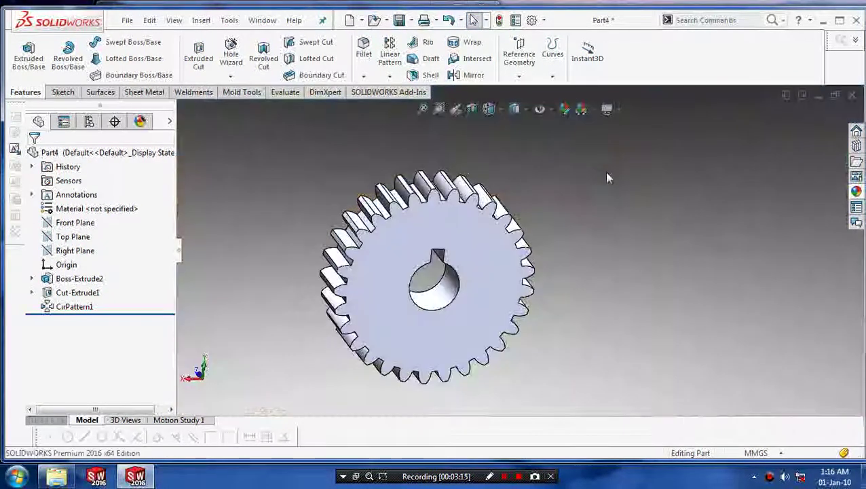
pyautogui.moveTo(607, 219); pyautogui.dragTo(536, 218, button='middle')
pyautogui.moveTo(633, 244); pyautogui.dragTo(522, 251, button='middle')
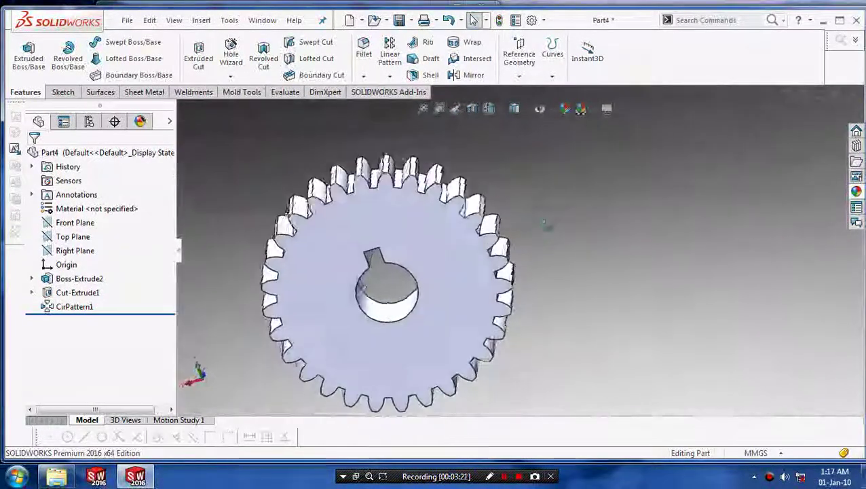
pyautogui.scroll(2, 521, 251)
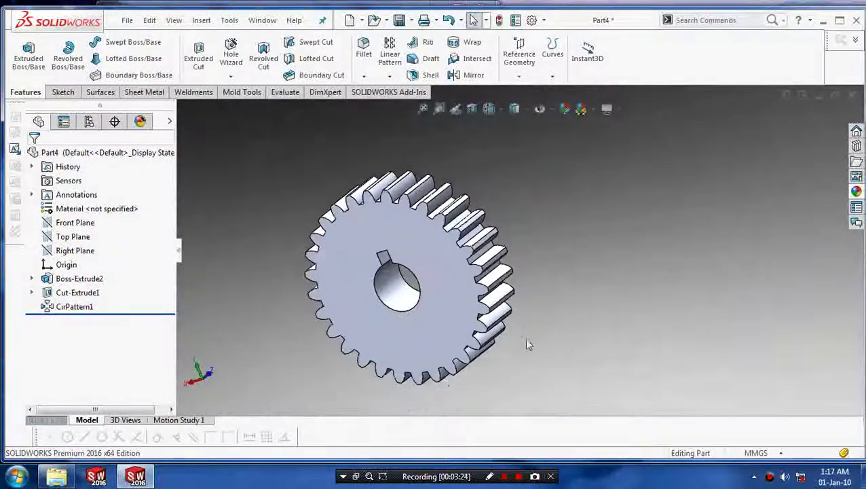
pyautogui.scroll(-2, 367, 384)
pyautogui.moveTo(662, 266)
pyautogui.mouseDown(button='middle')
pyautogui.moveTo(663, 257)
pyautogui.moveTo(547, 258)
pyautogui.mouseUp(button='middle')
pyautogui.hotkey('ctrl', '1')
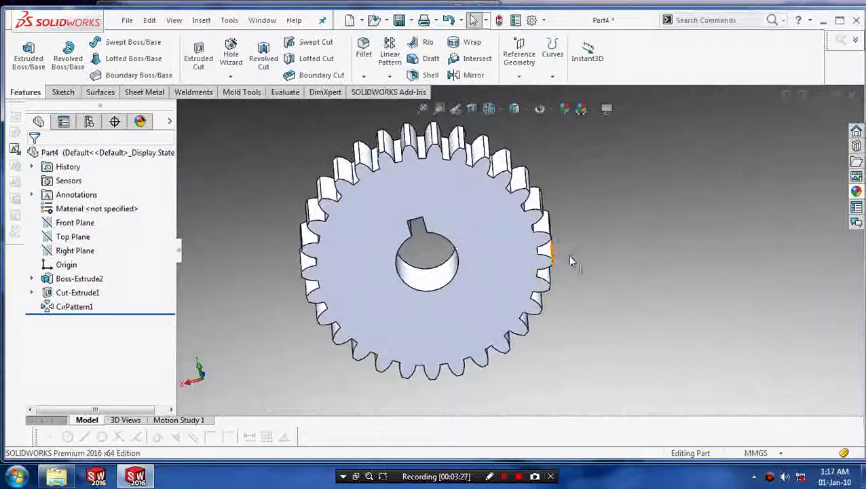